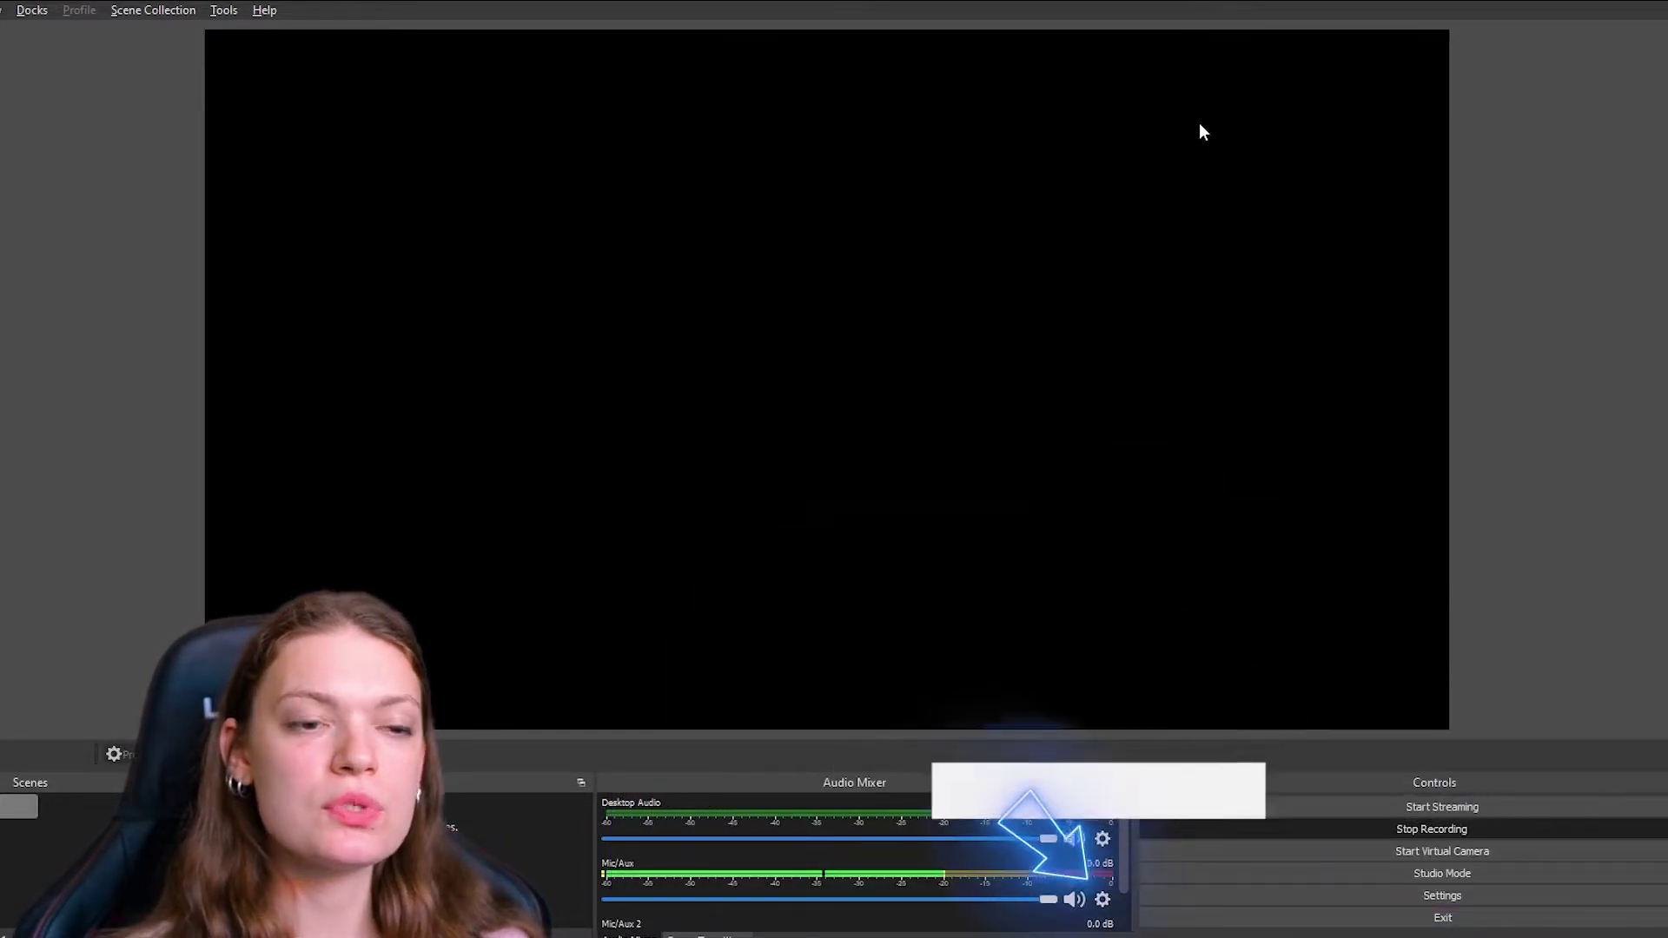
- Set the audio monitoring of Mic/Aux to Monitor and Output in the advanced audio properties, and close them
left_click(1102, 901)
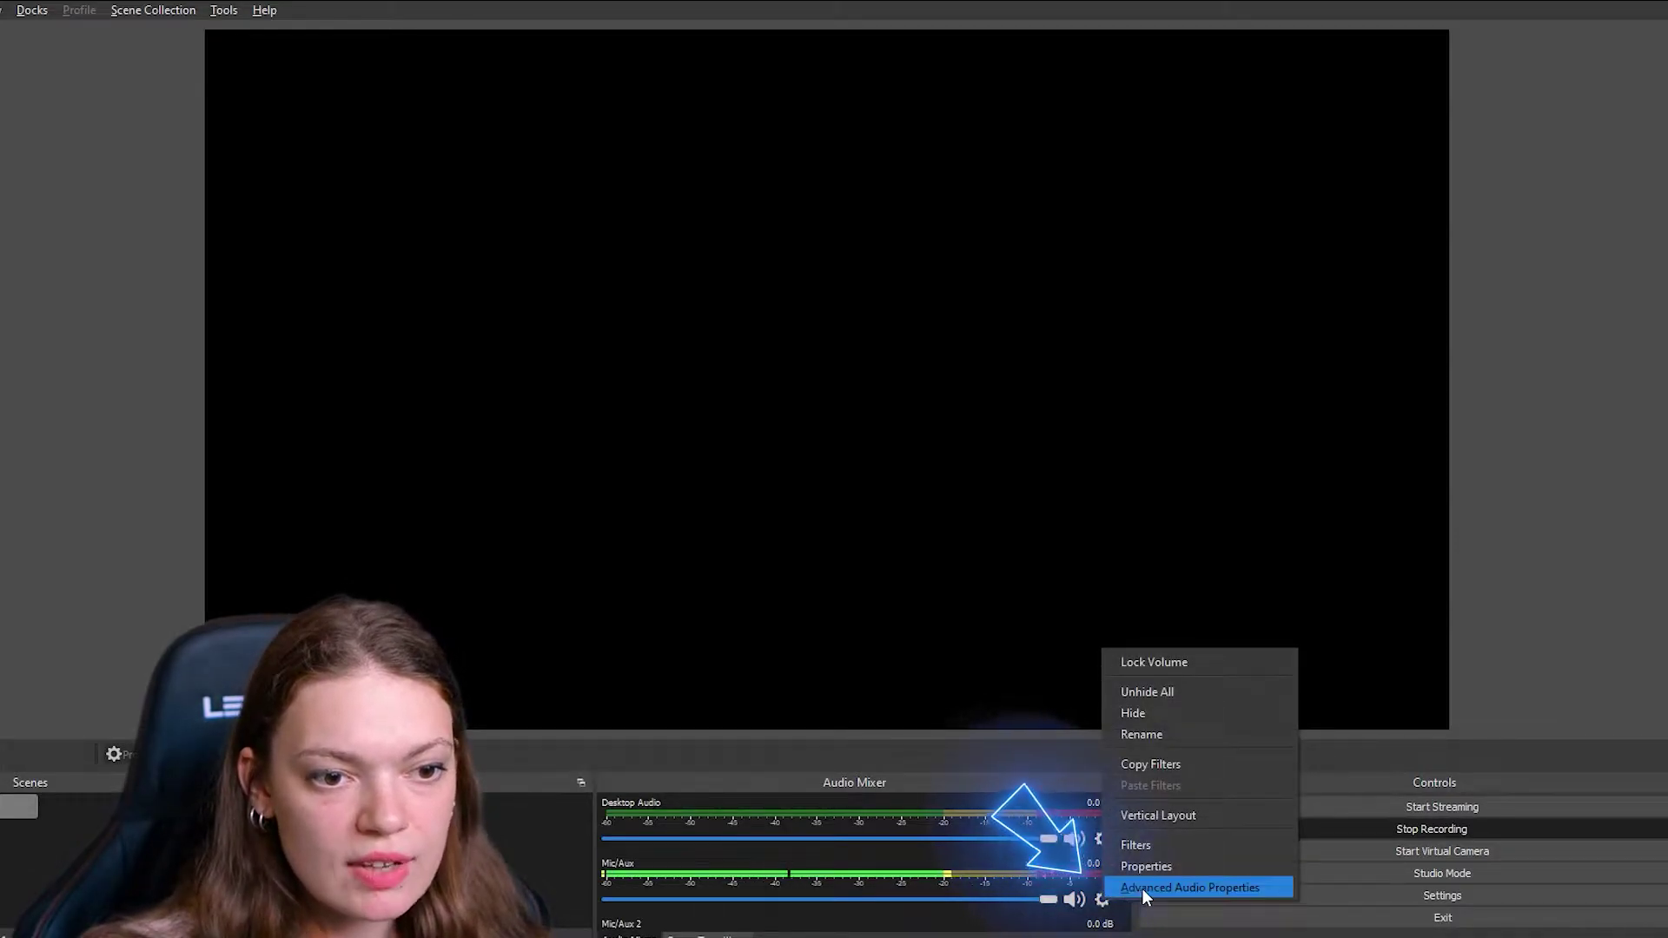
left_click(1143, 888)
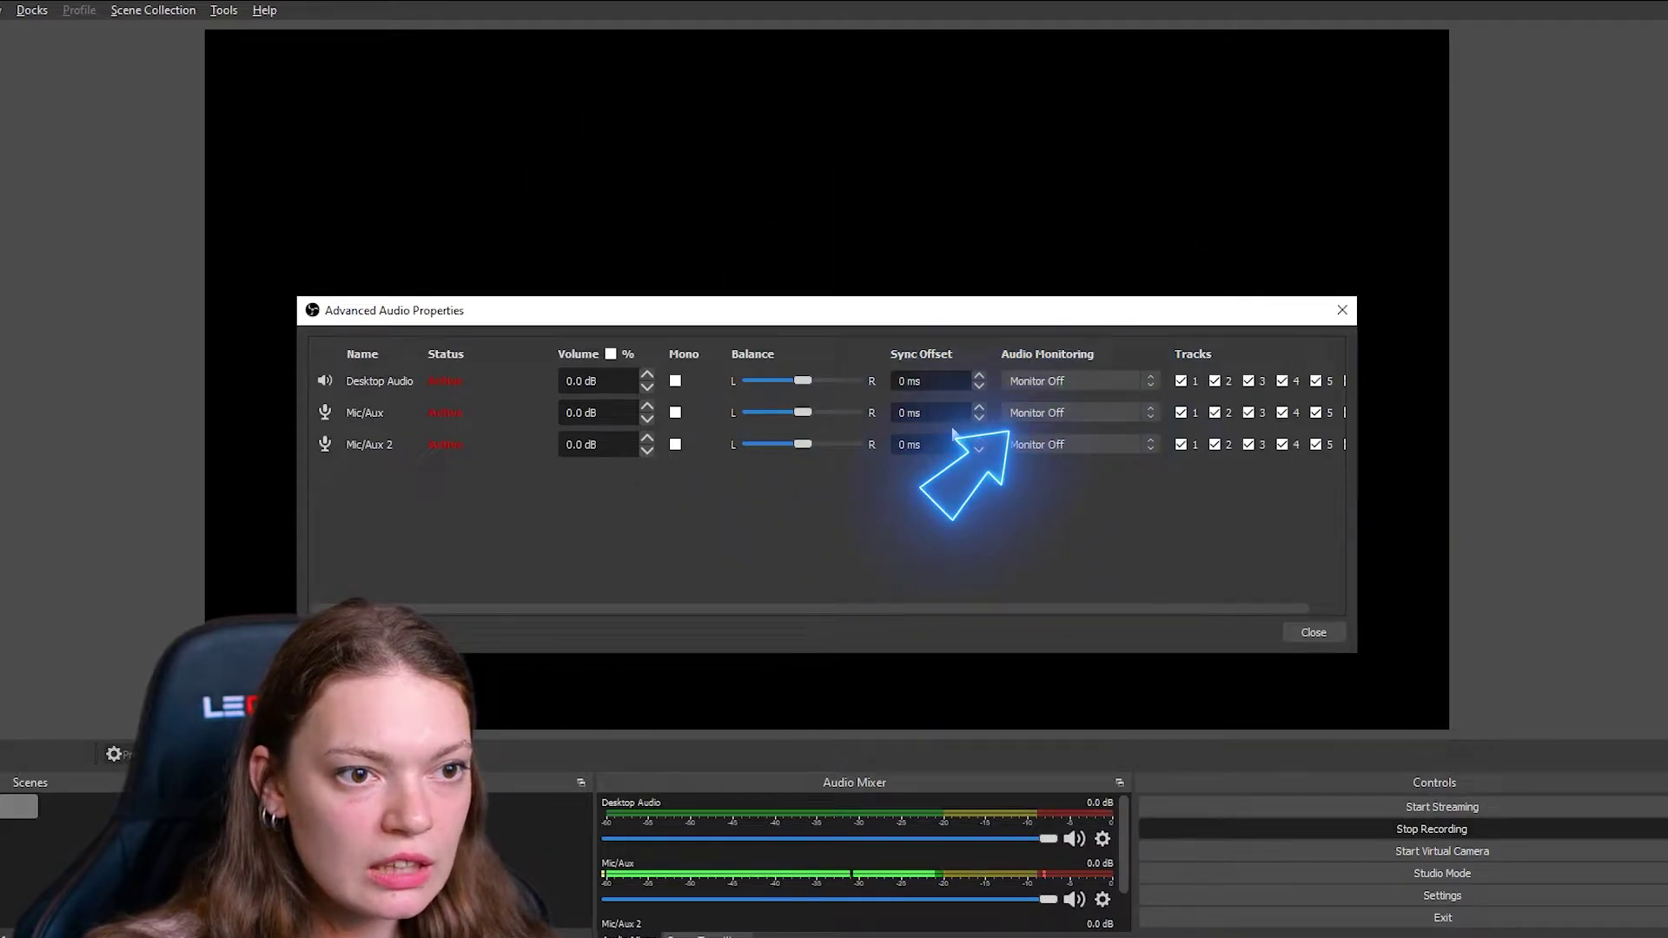
left_click(1048, 414)
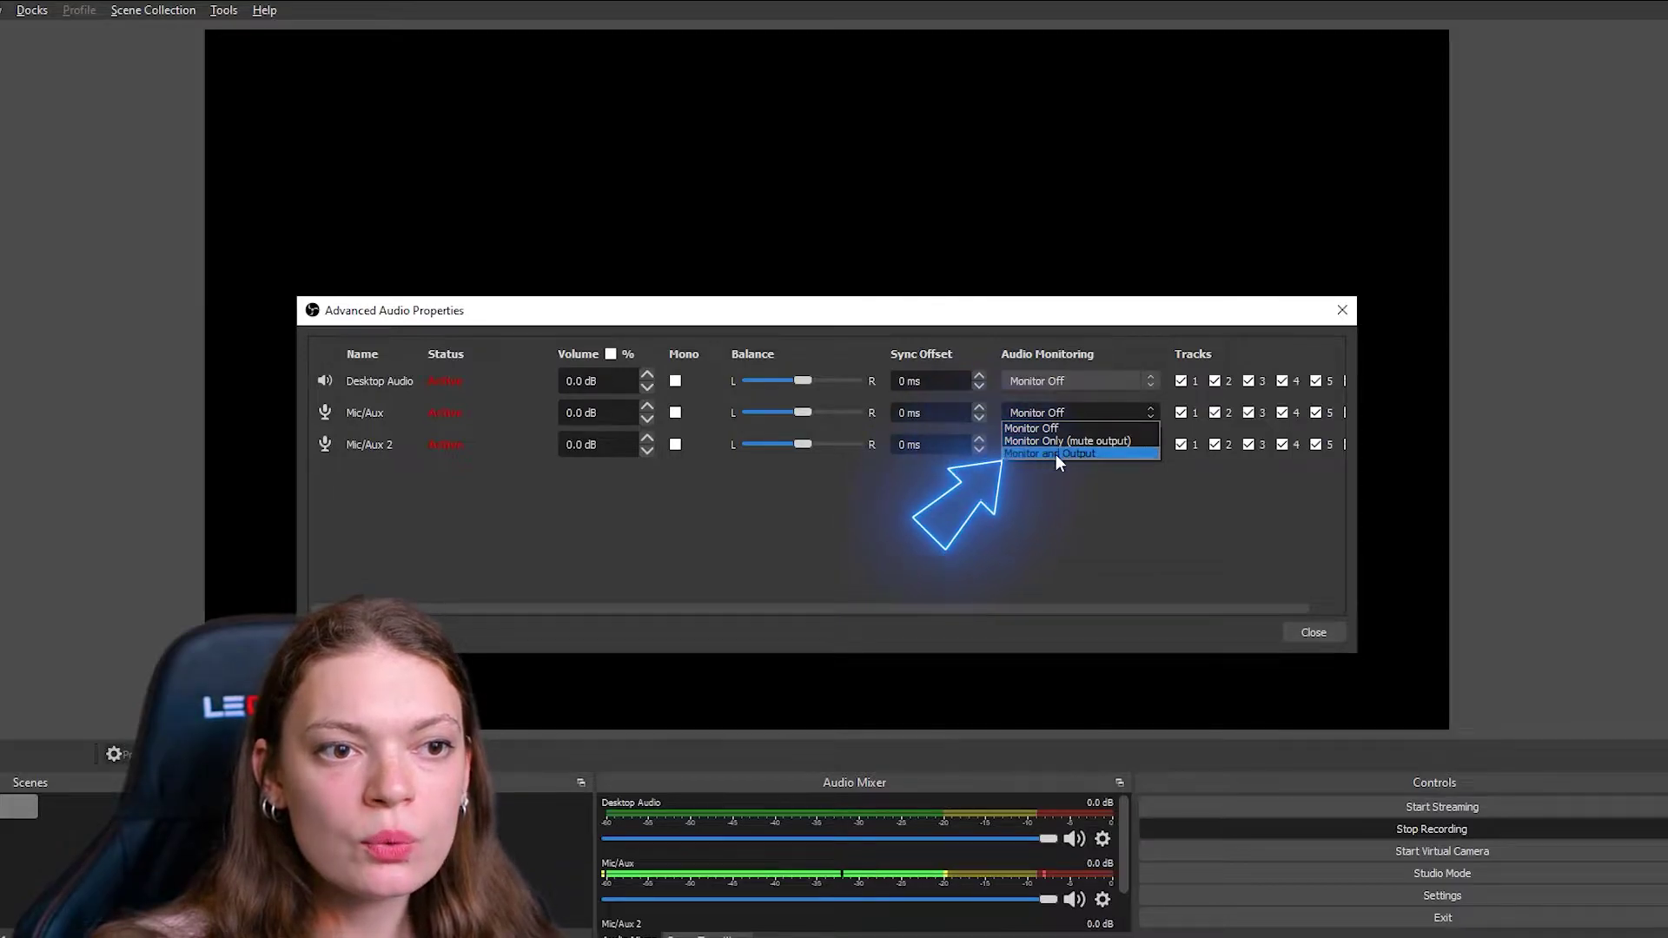
left_click(1133, 455)
left_click(1343, 311)
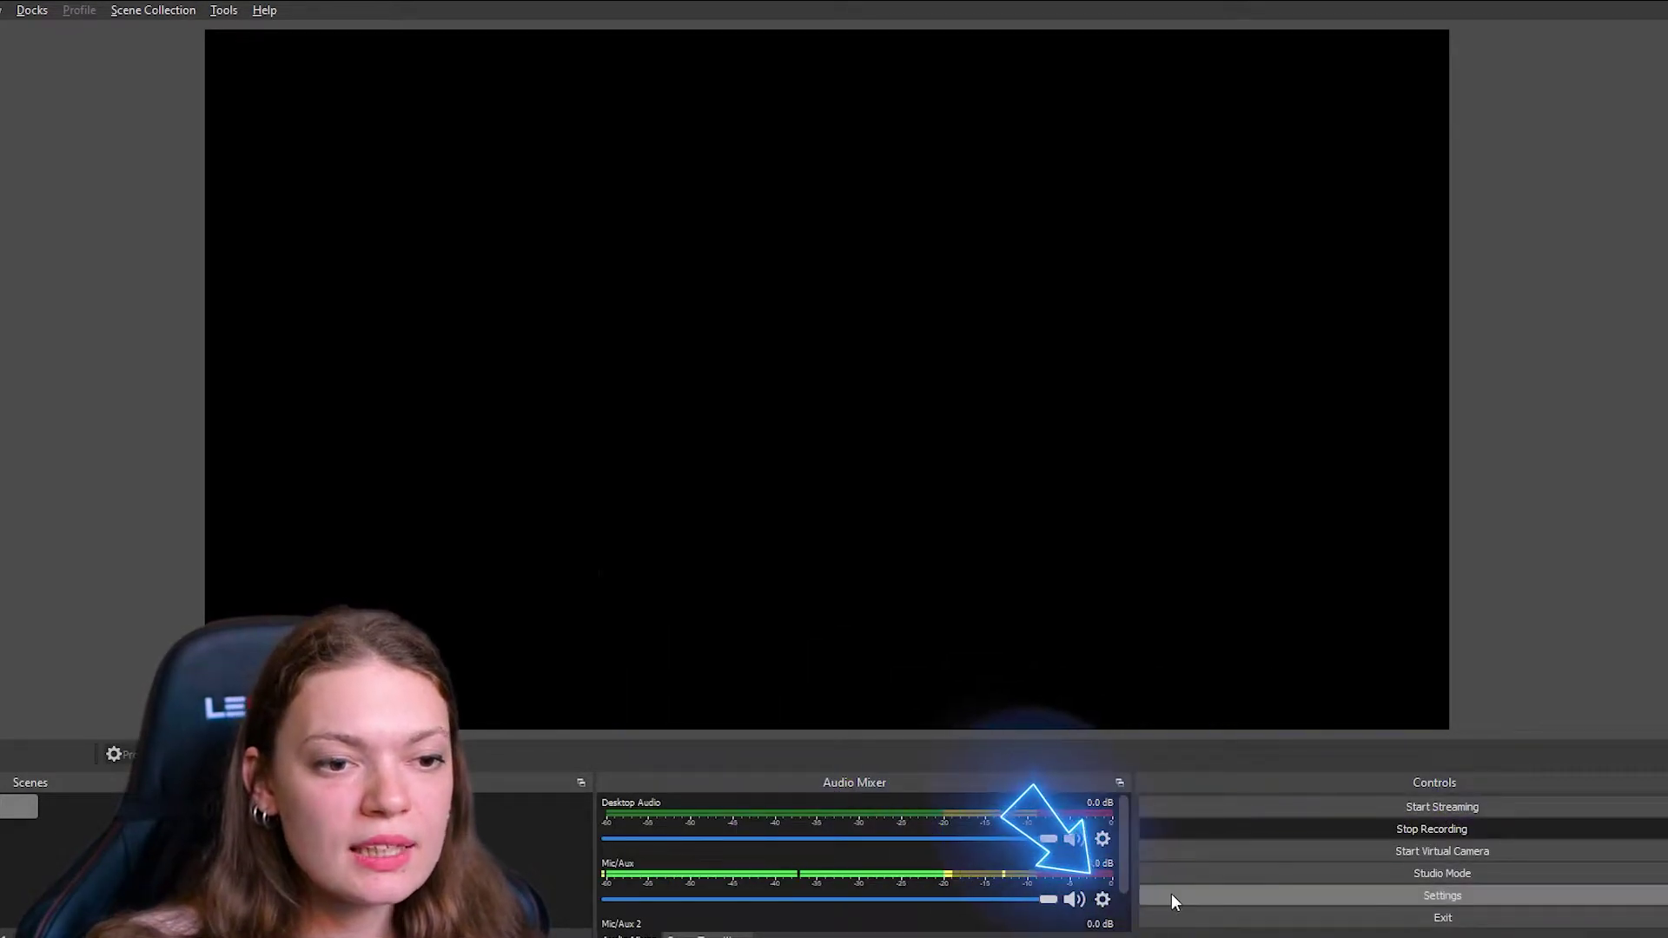
- Add a Compressor filter with the default name to the Mic/Aux source
left_click(1103, 899)
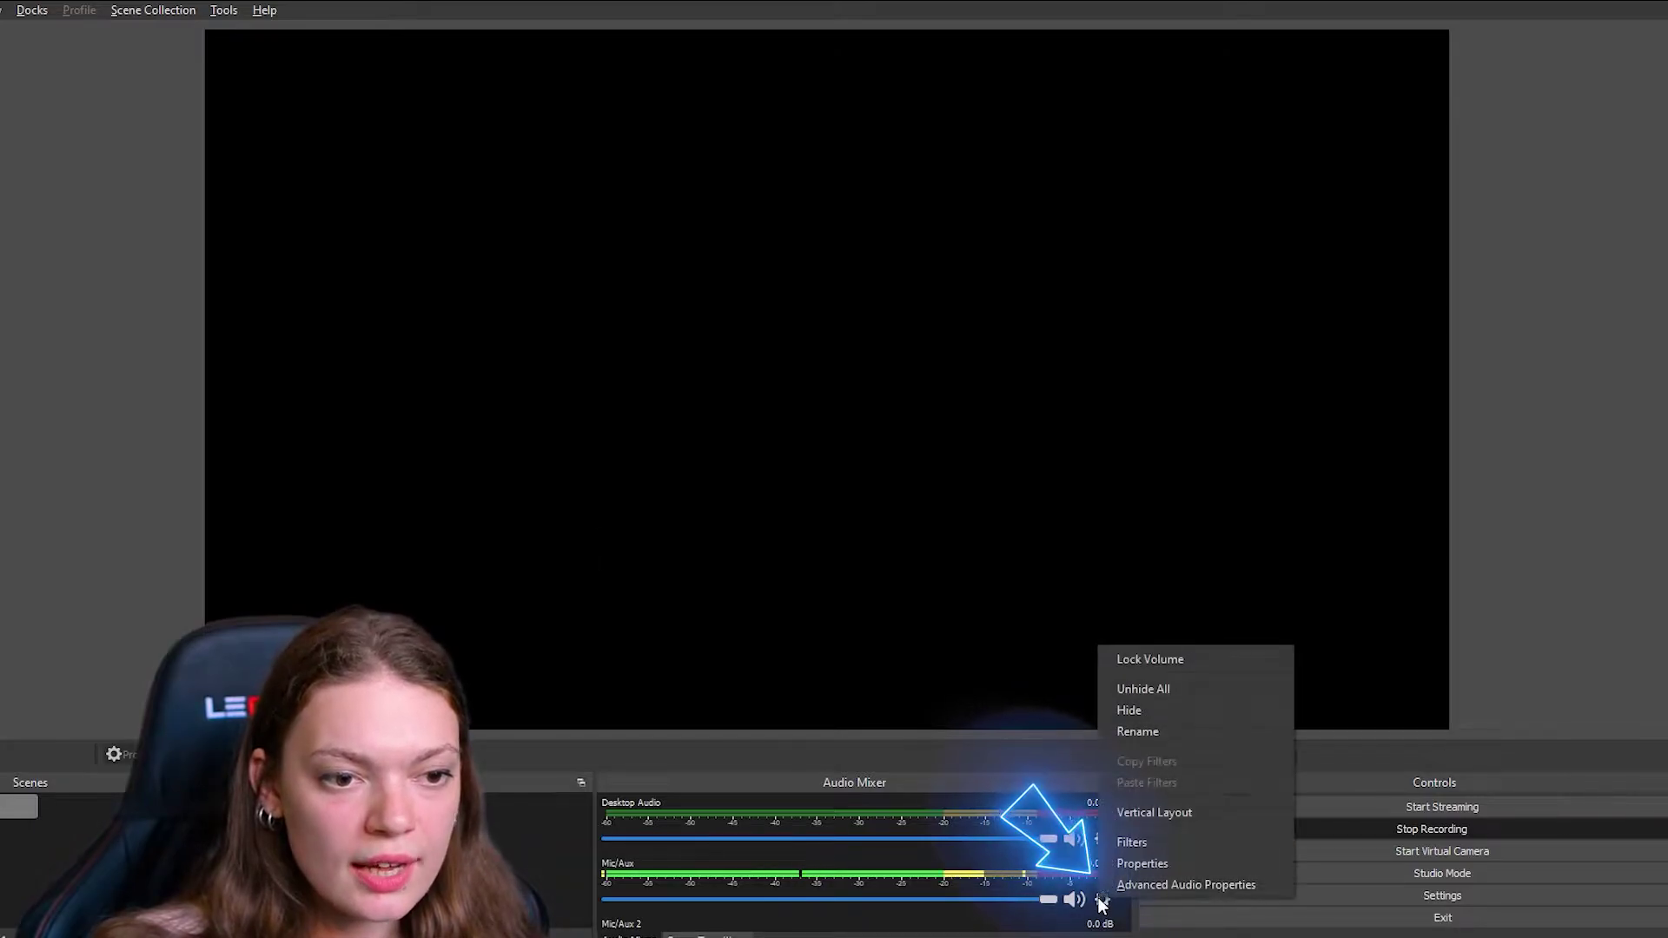
left_click(1132, 842)
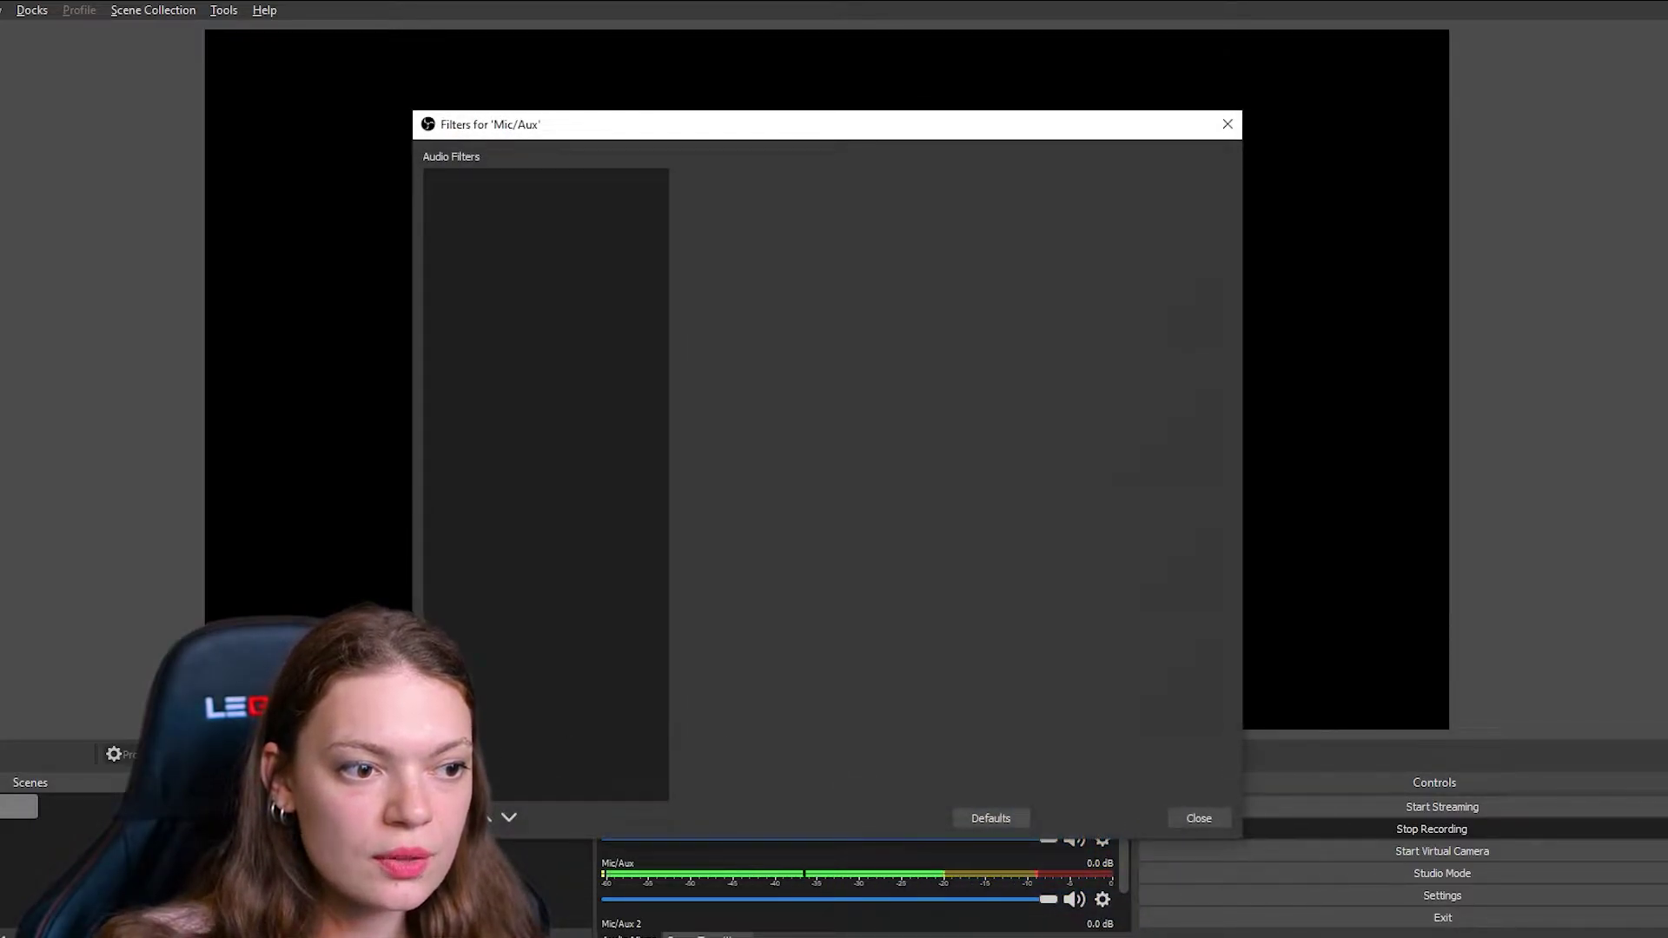
left_click(469, 839)
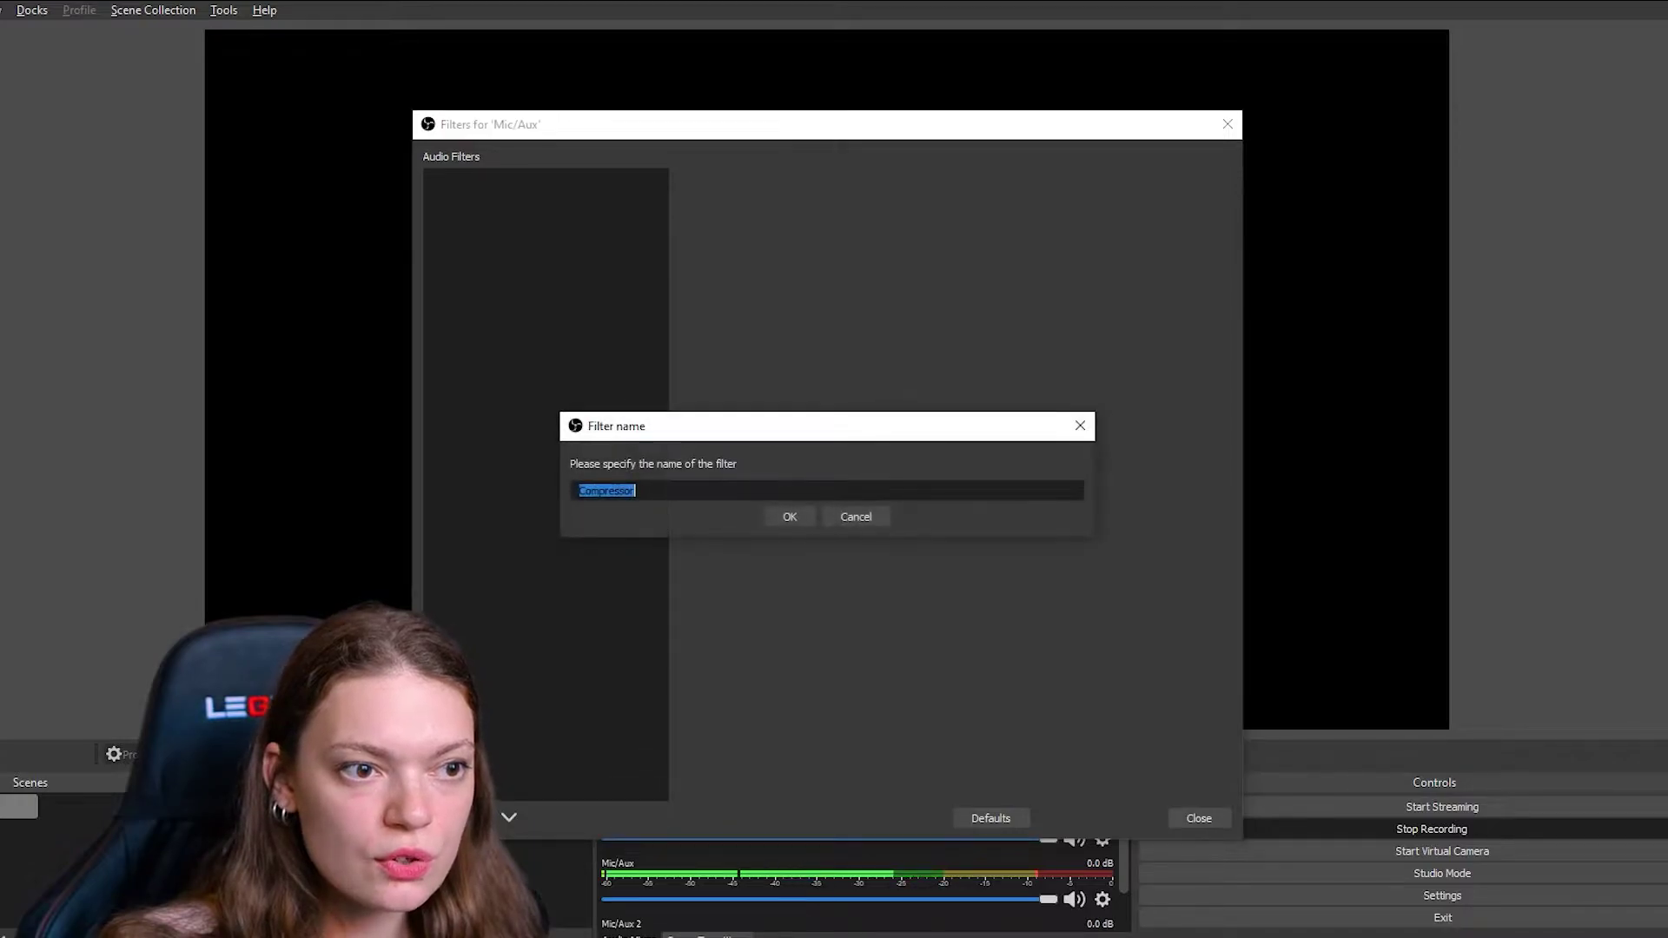
left_click(805, 518)
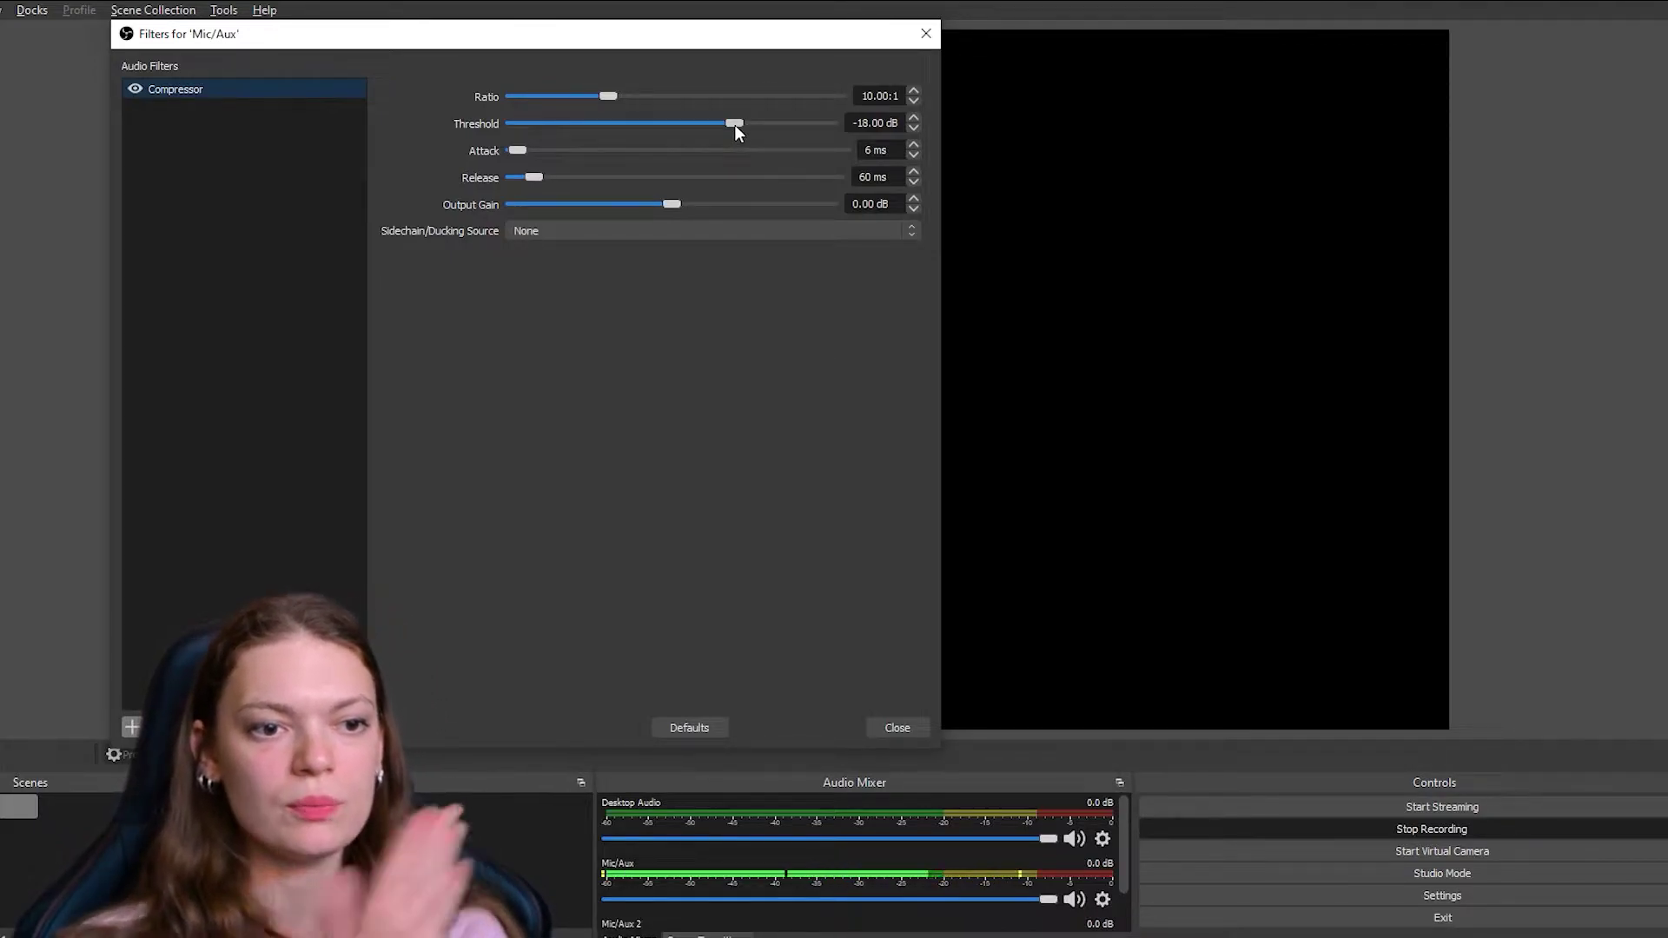
- Set the Compressor's threshold to about -30.90 dB and its output gain to about 14.50 dB
left_click_drag(733, 123, 634, 138)
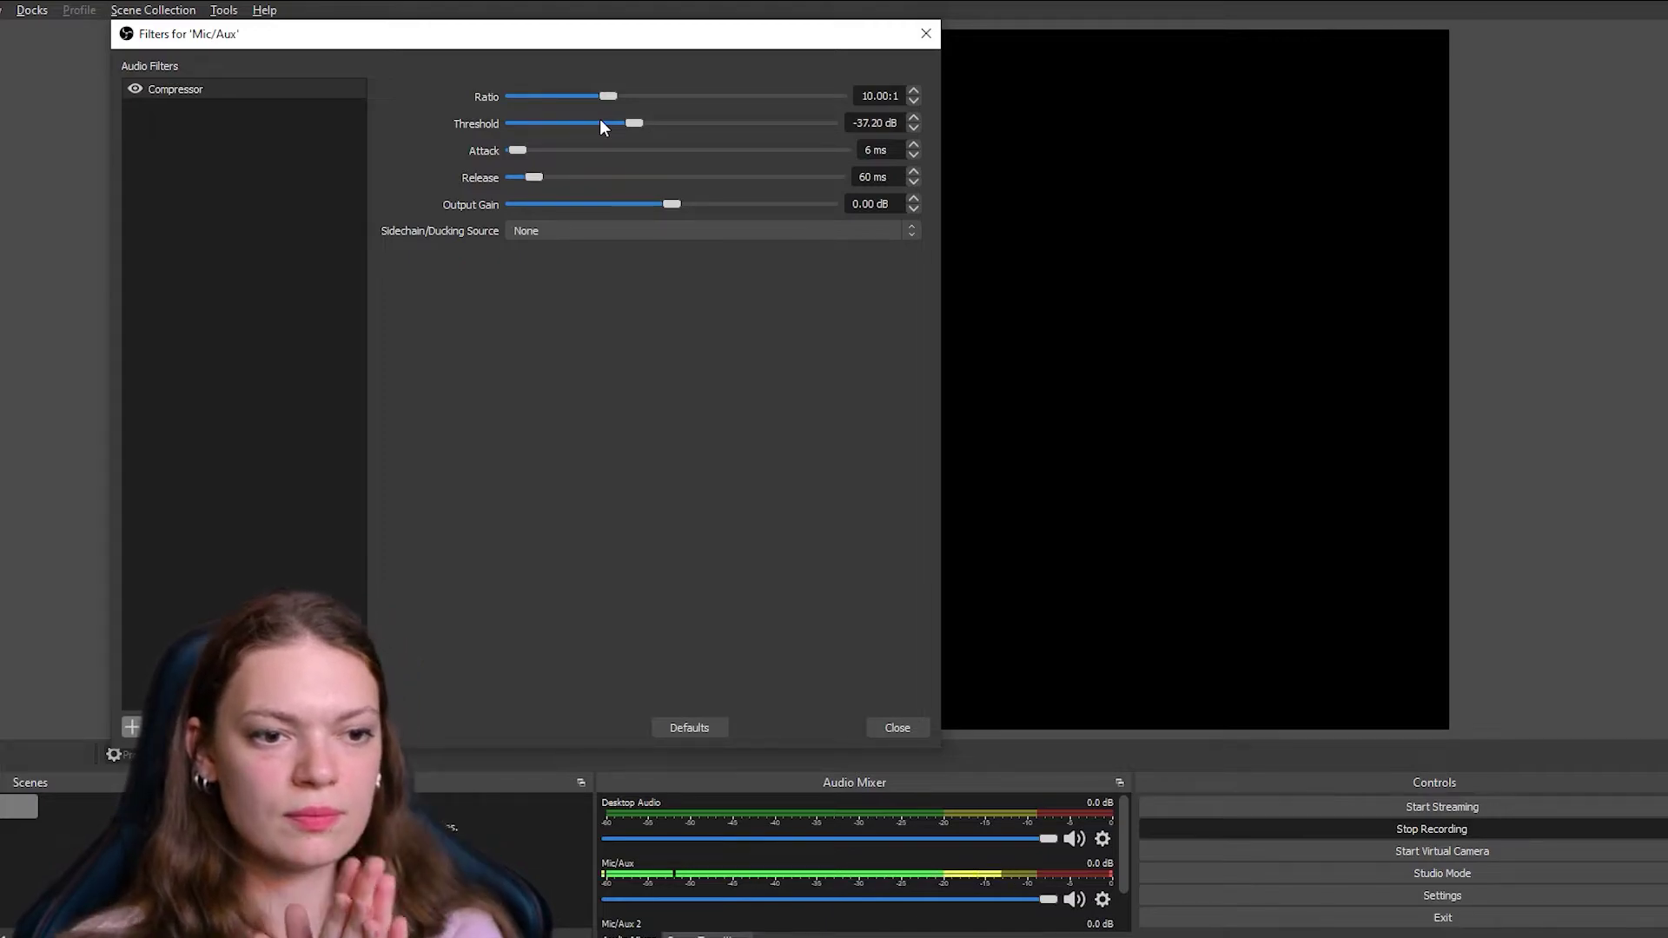
left_click_drag(633, 124, 667, 123)
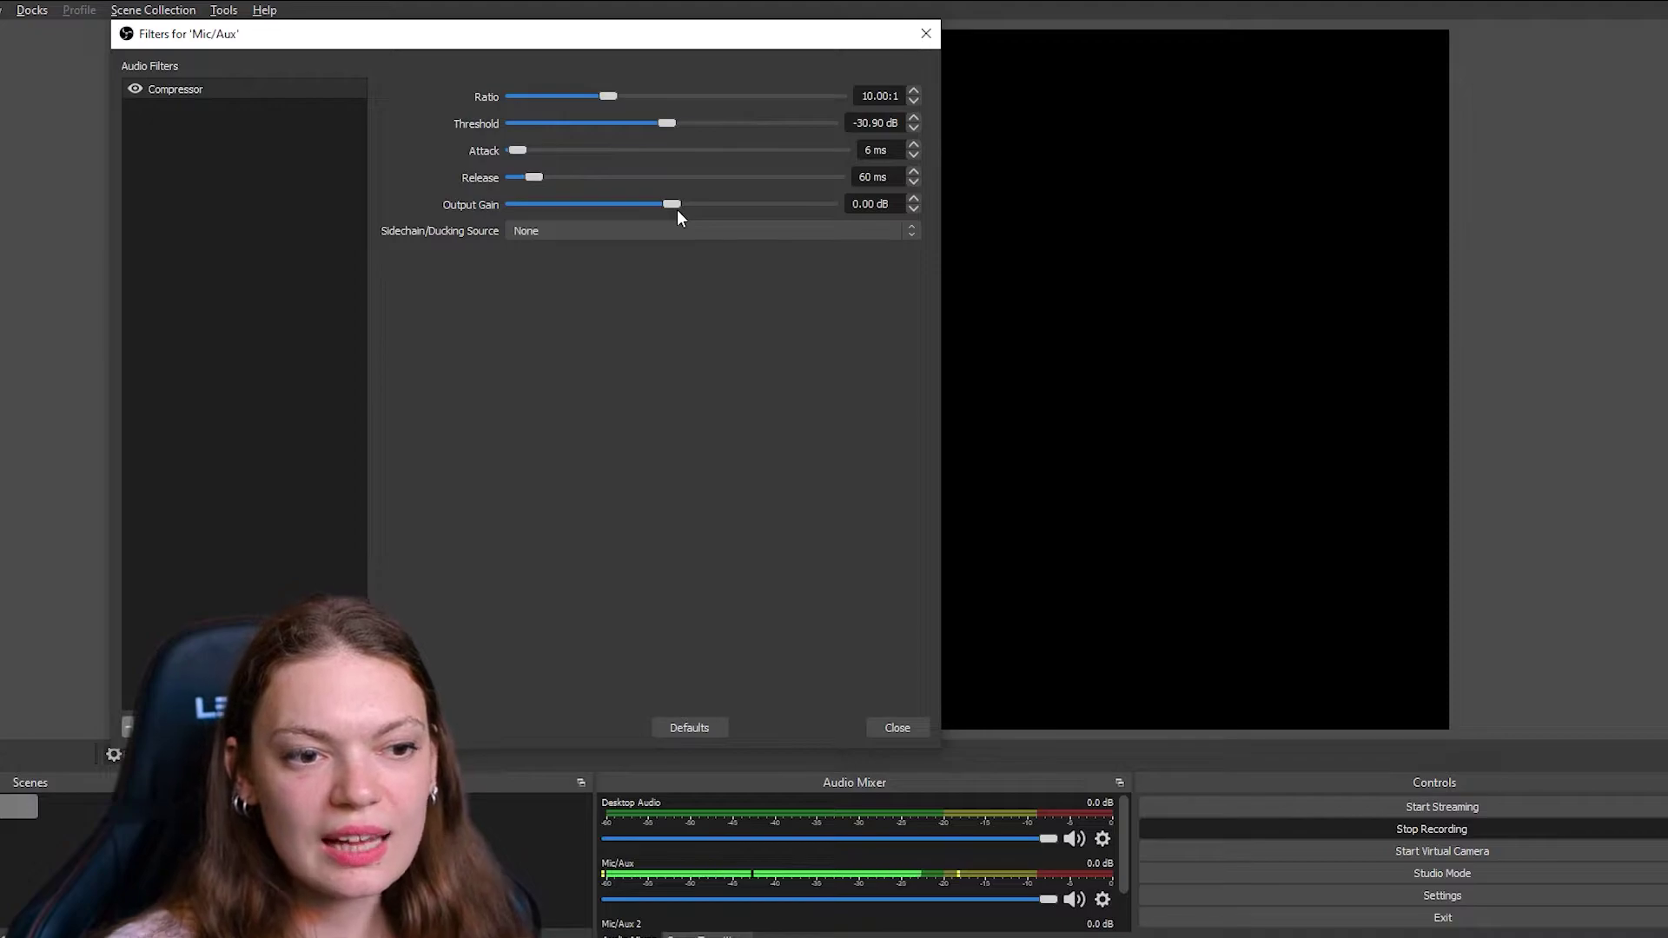
left_click_drag(672, 203, 742, 204)
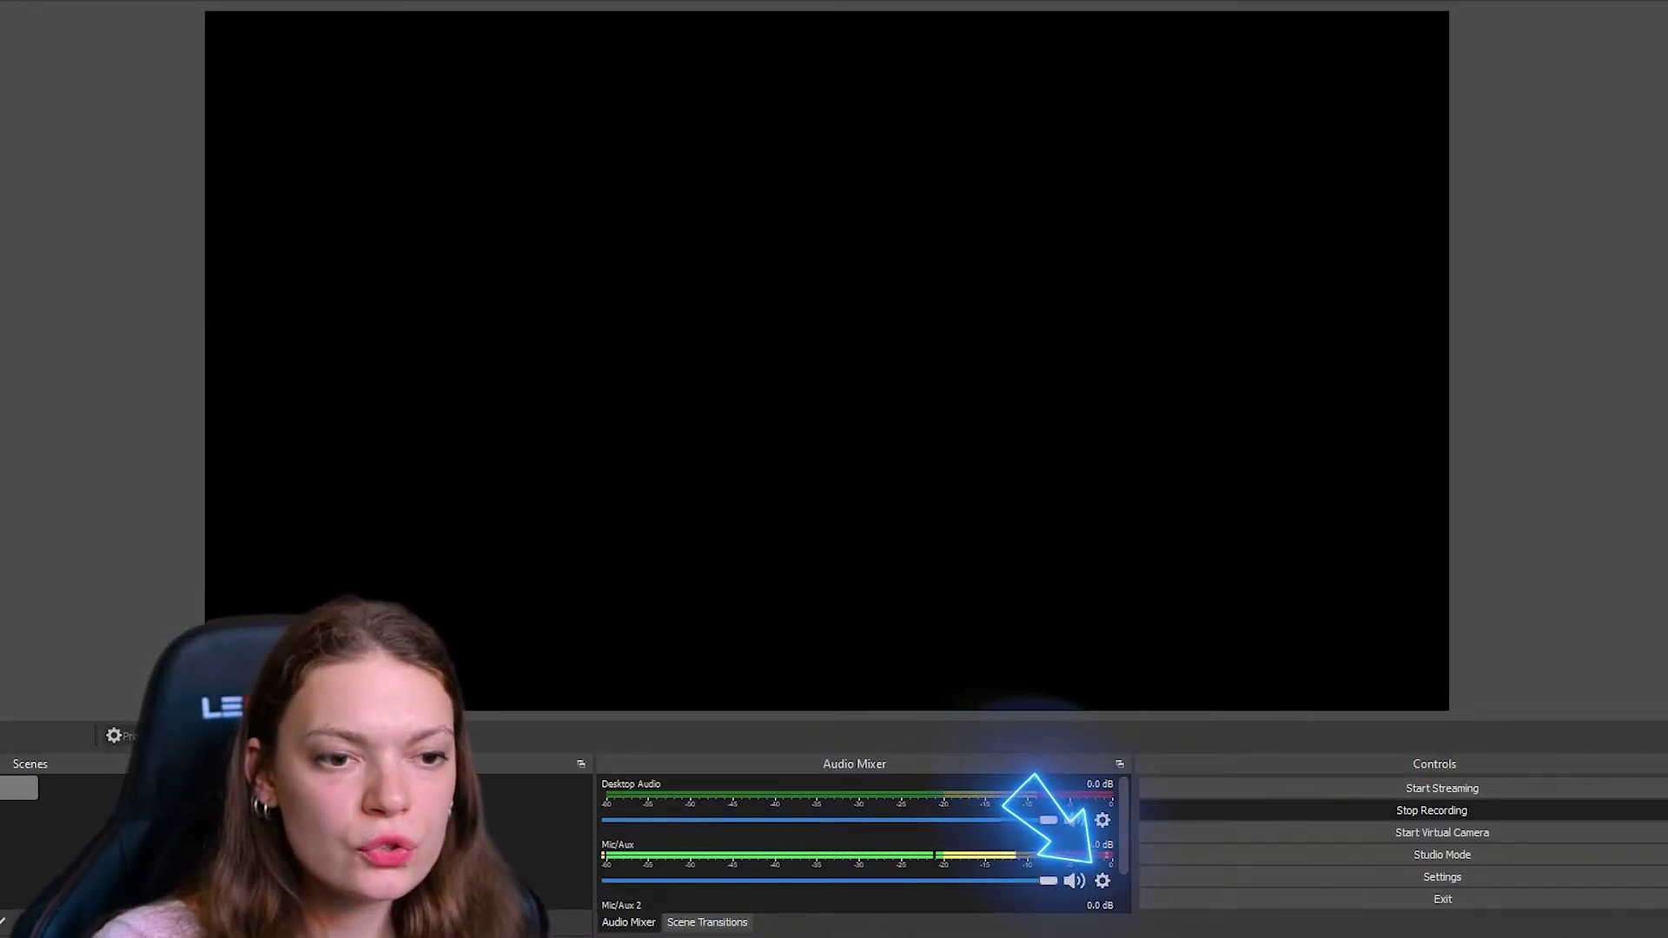
- Add an Expander filter with the default name to the Mic/Aux source
left_click(1102, 881)
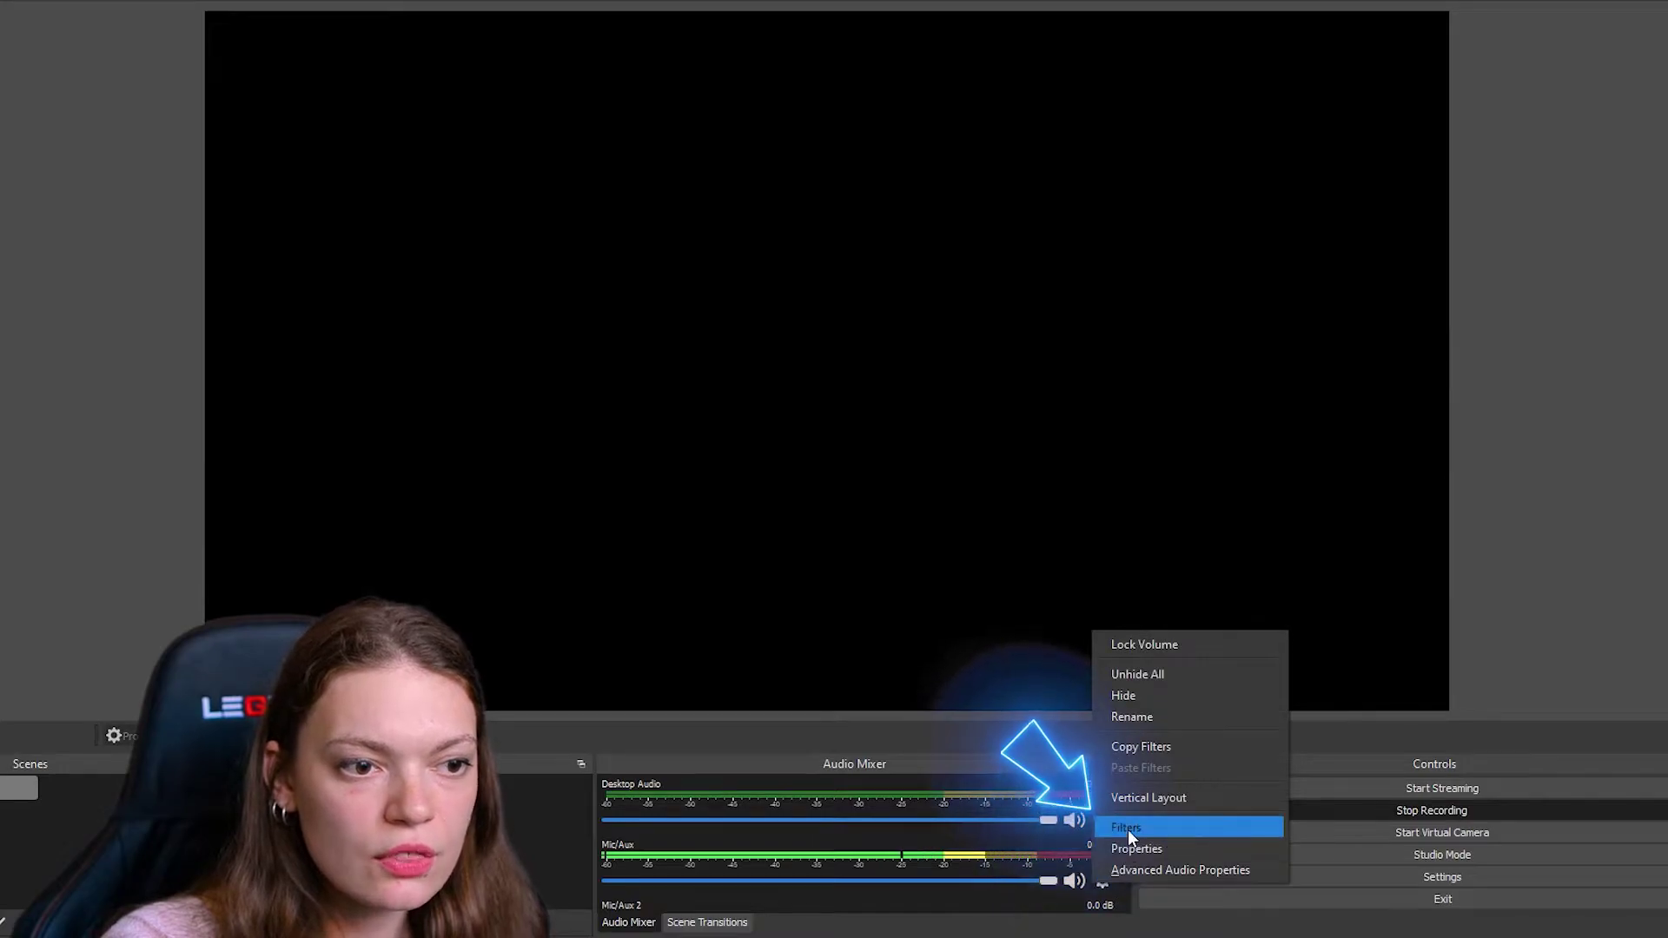
left_click(1126, 828)
left_click(434, 800)
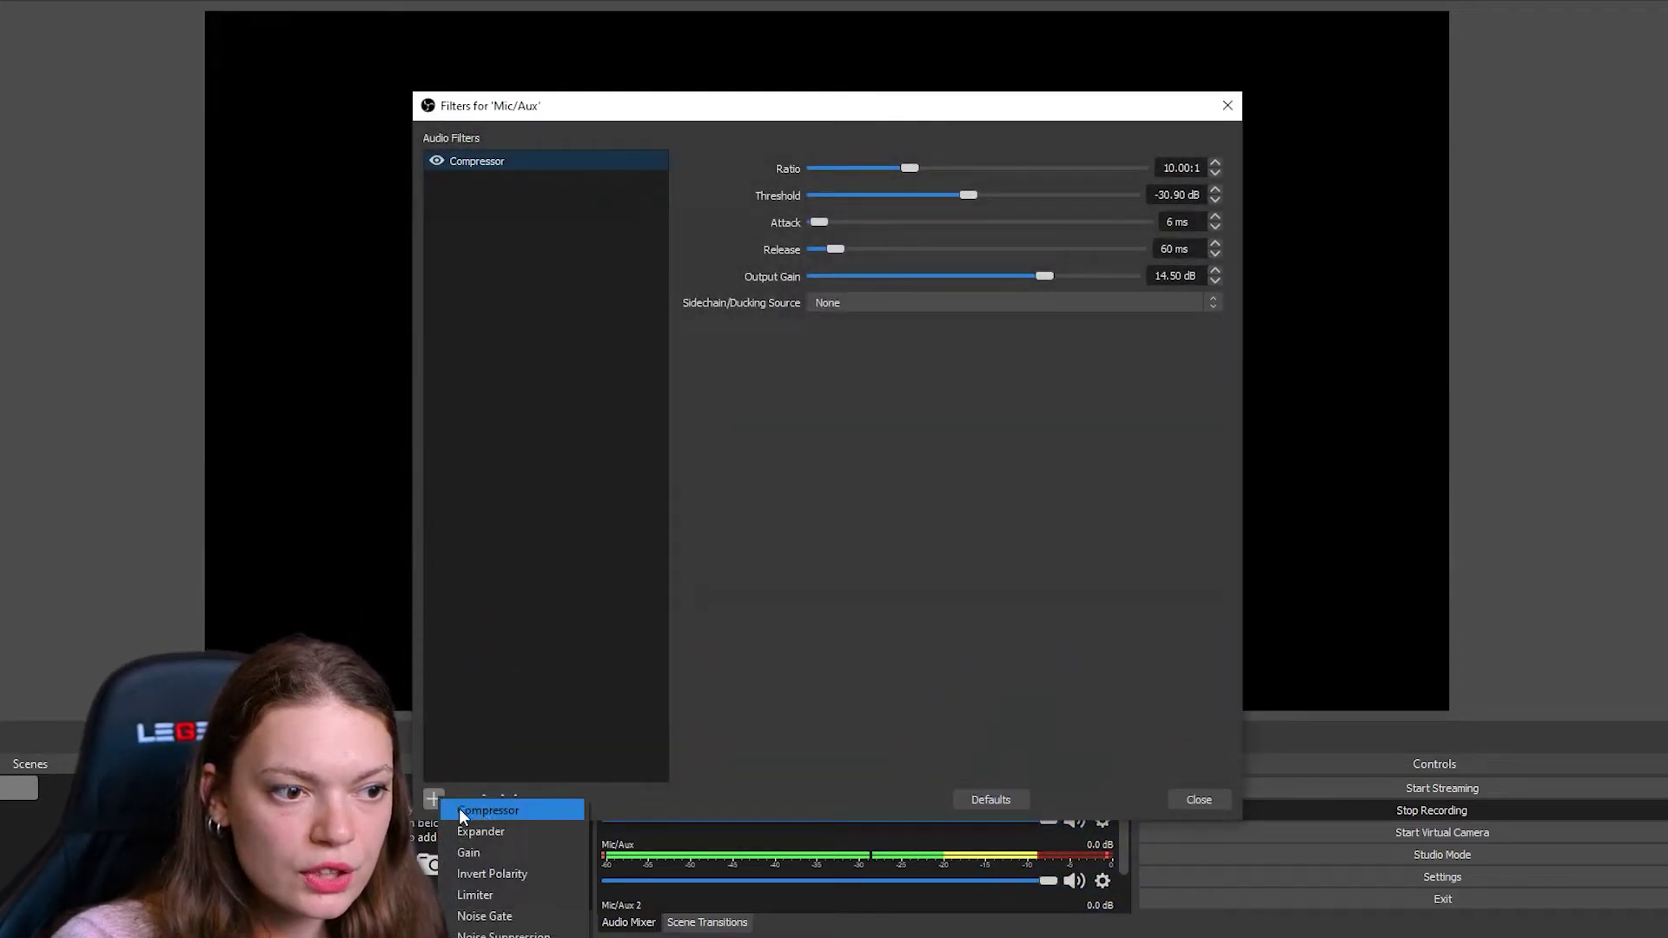
left_click(508, 830)
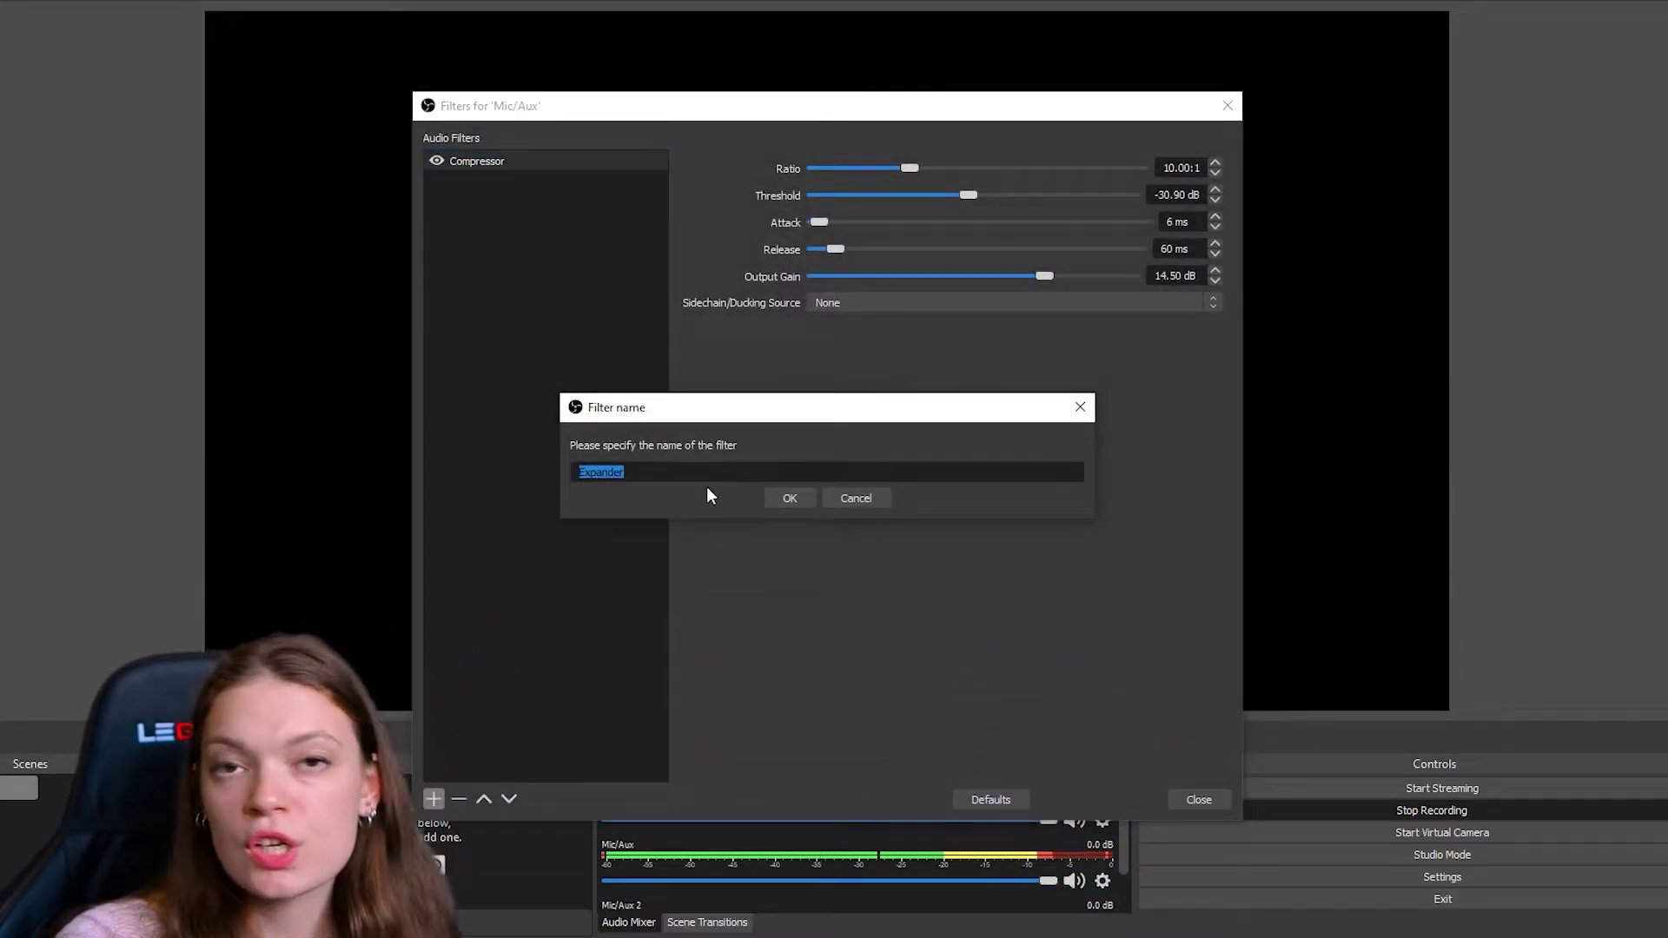
left_click(787, 497)
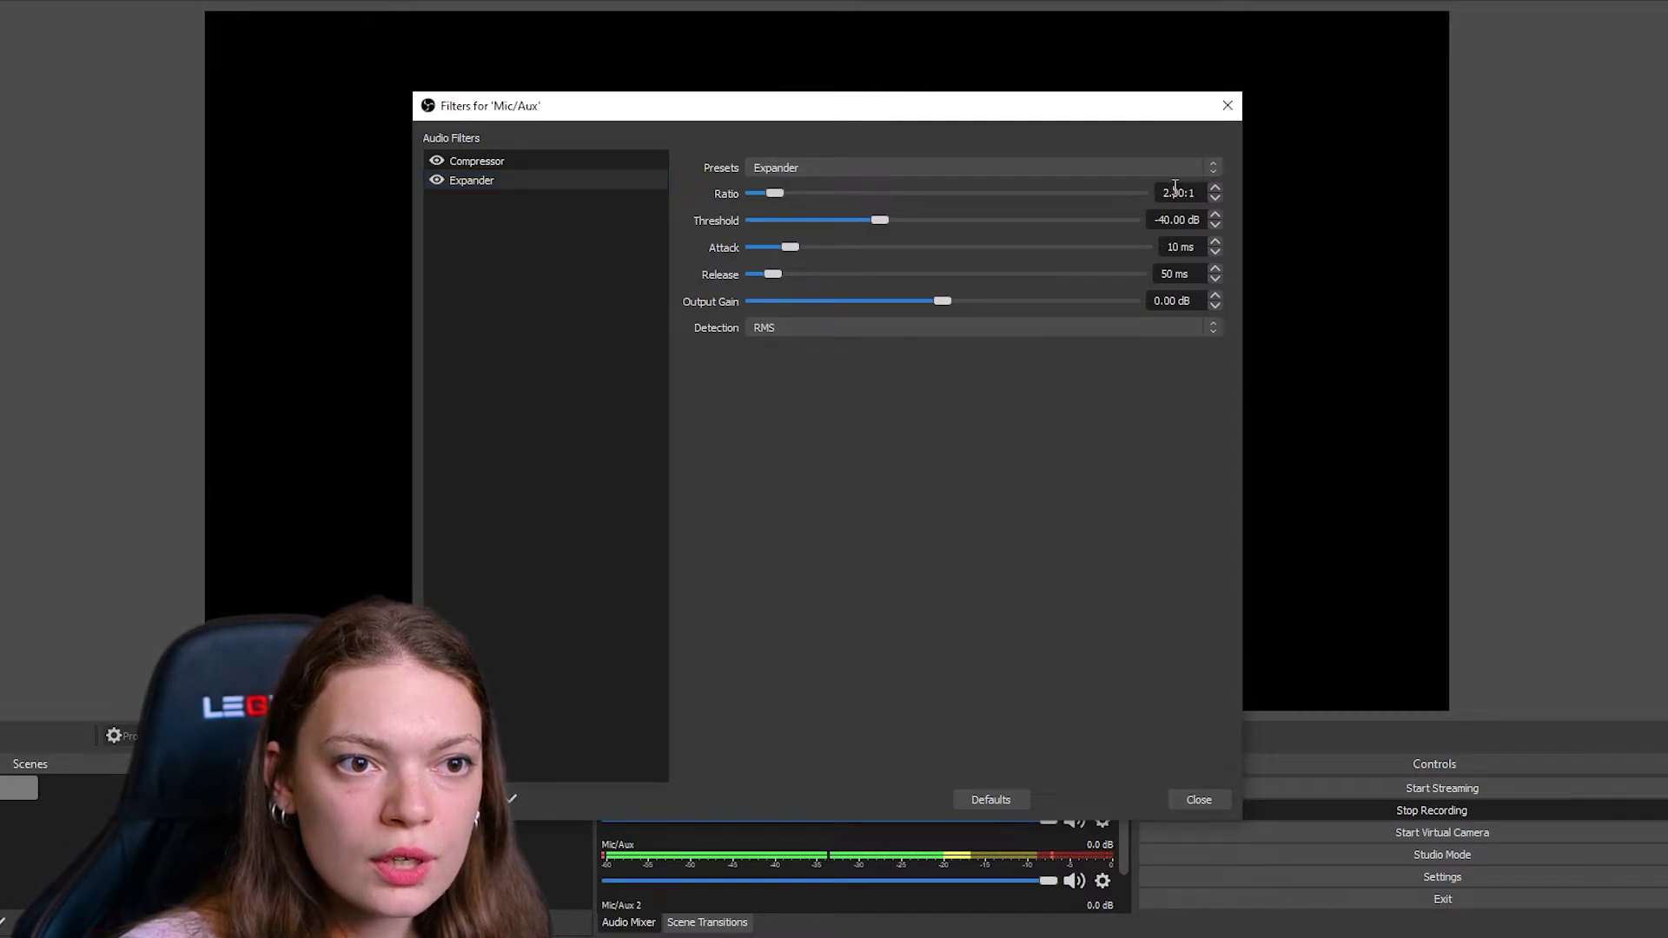
- Set the Expander's ratio to 4:1, threshold to -60 dB, attack to 2 ms and release to 100 ms
left_click_drag(1171, 191, 1129, 120)
type("4")
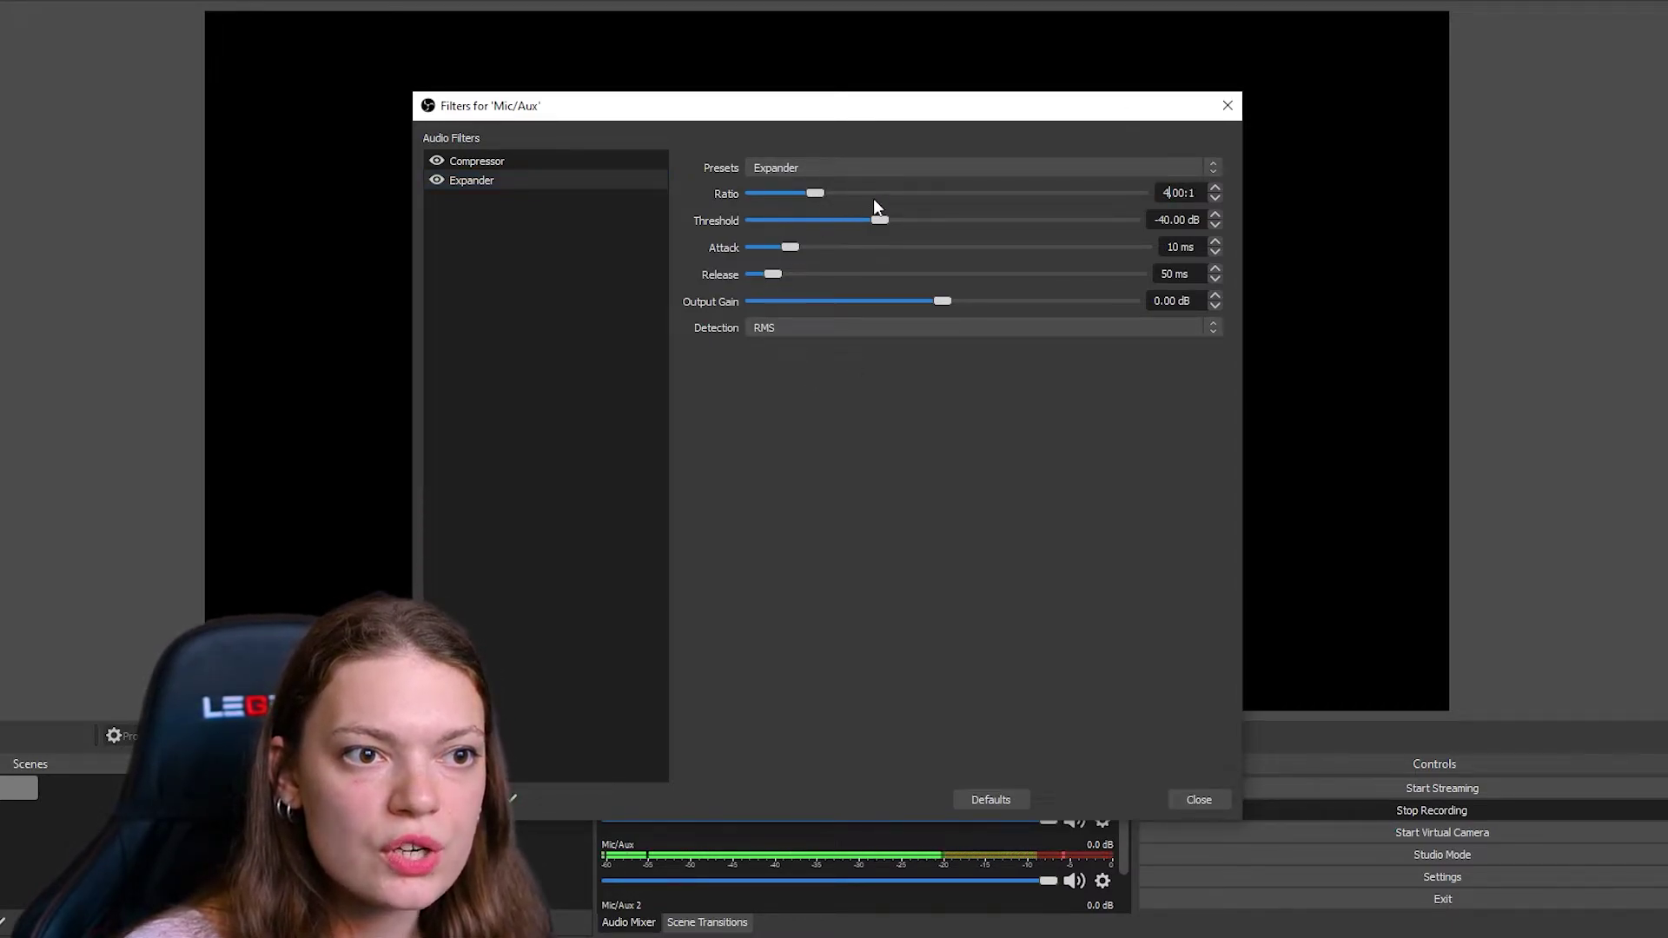
left_click_drag(879, 223, 714, 236)
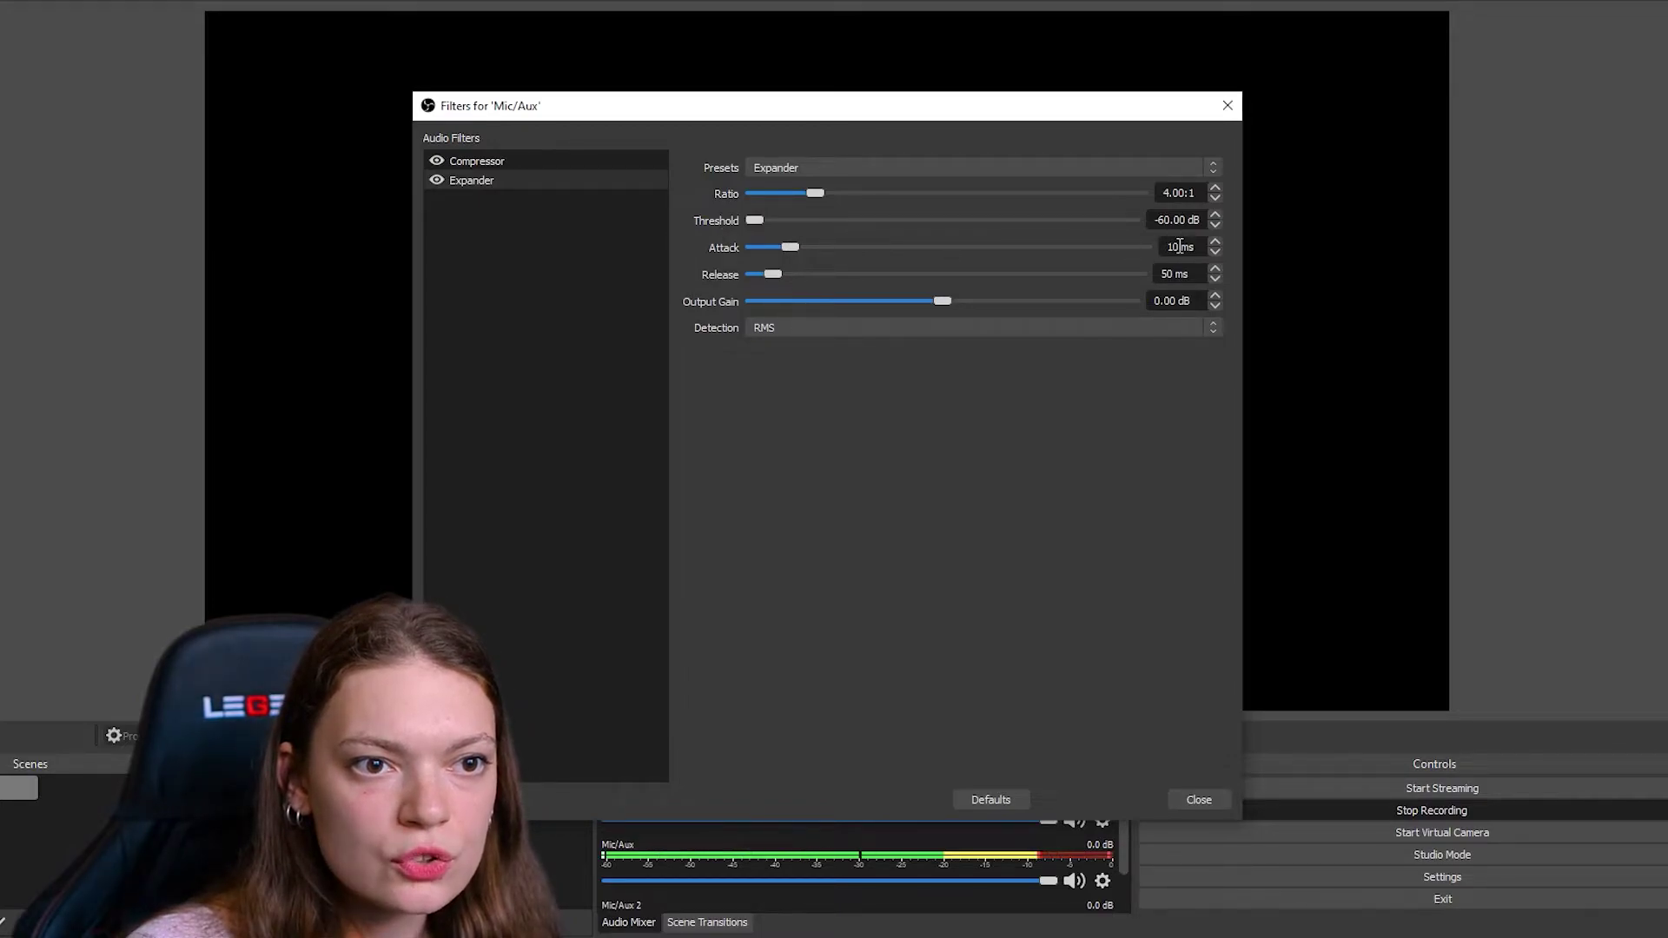
type("2")
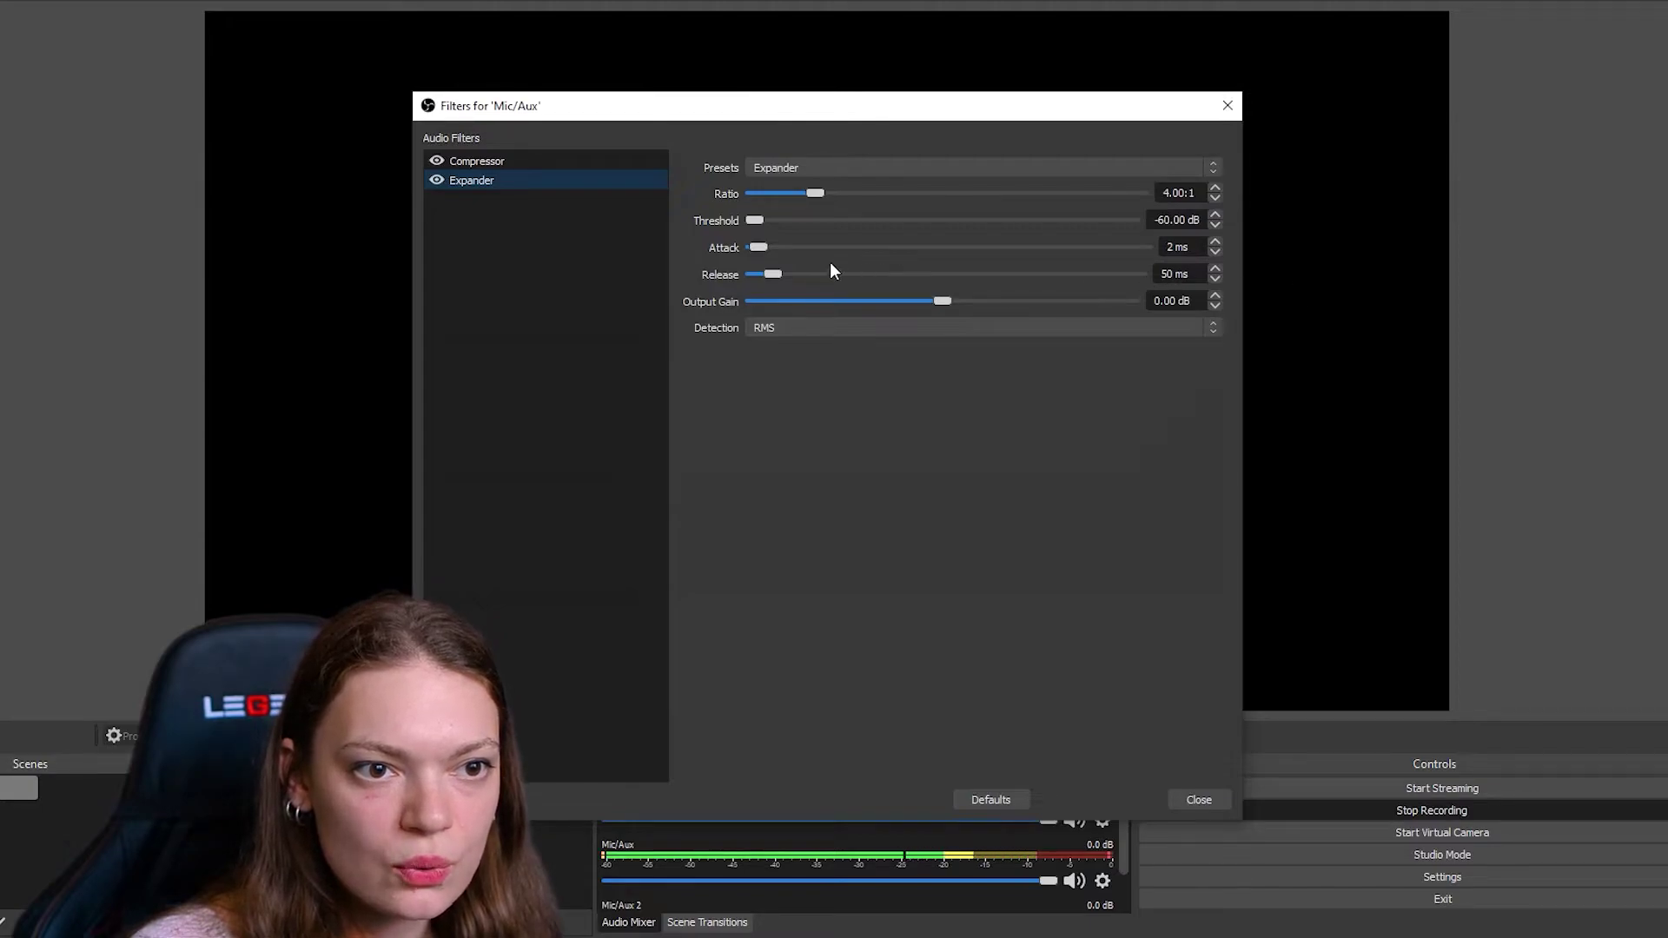
double_click(1164, 274)
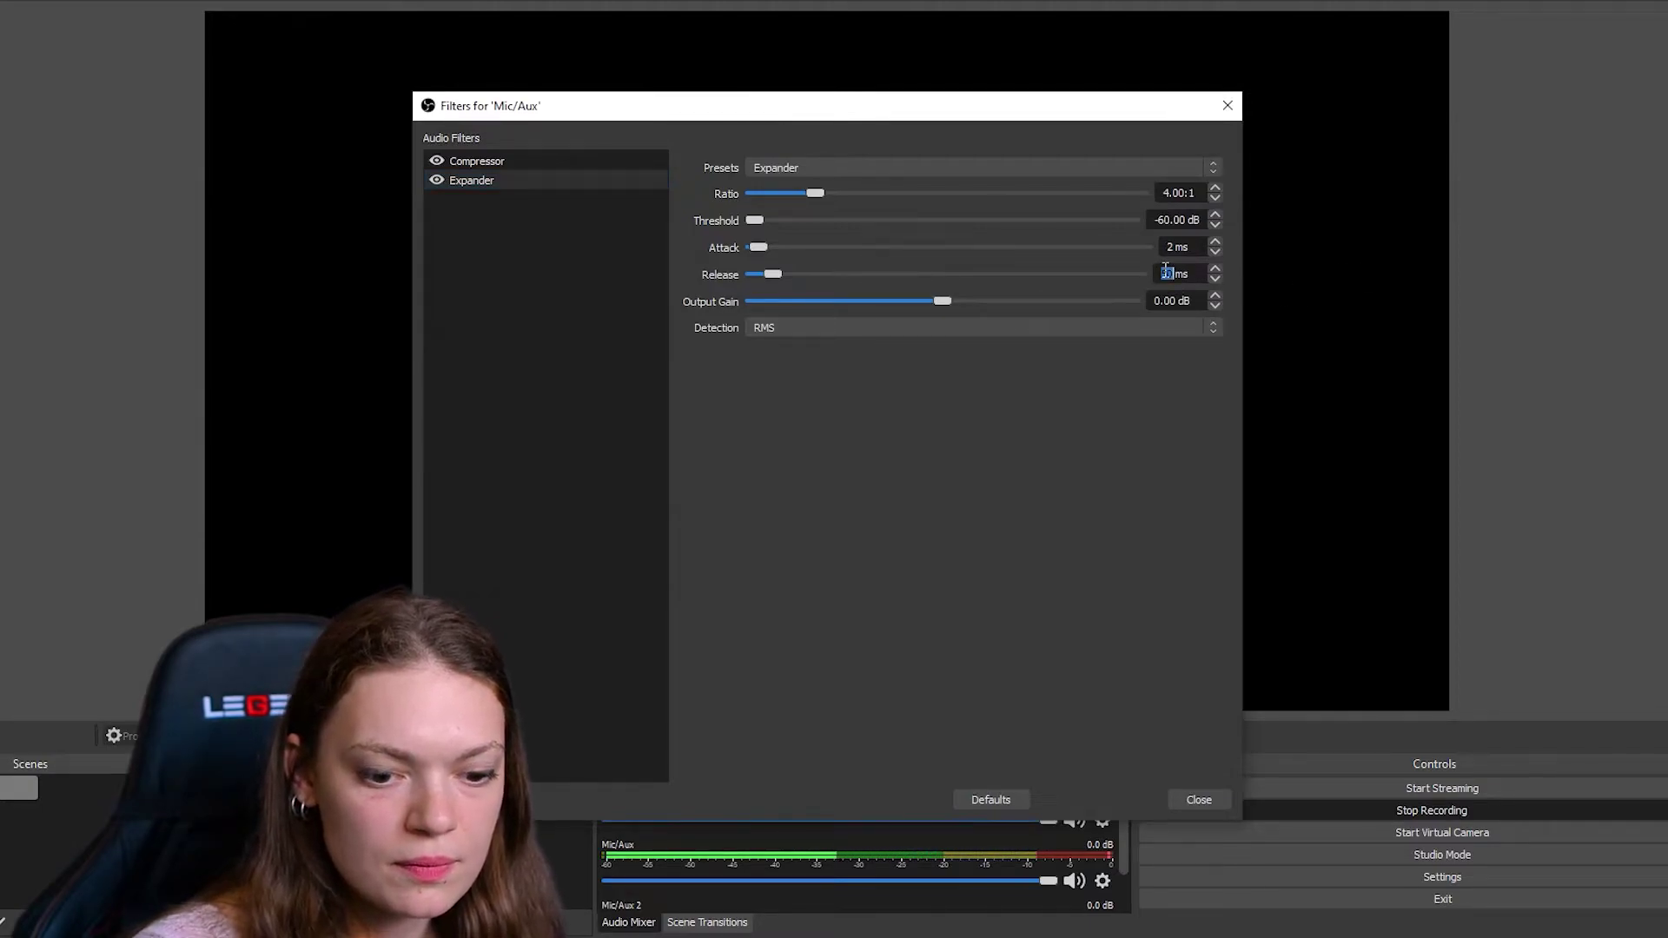
type("100")
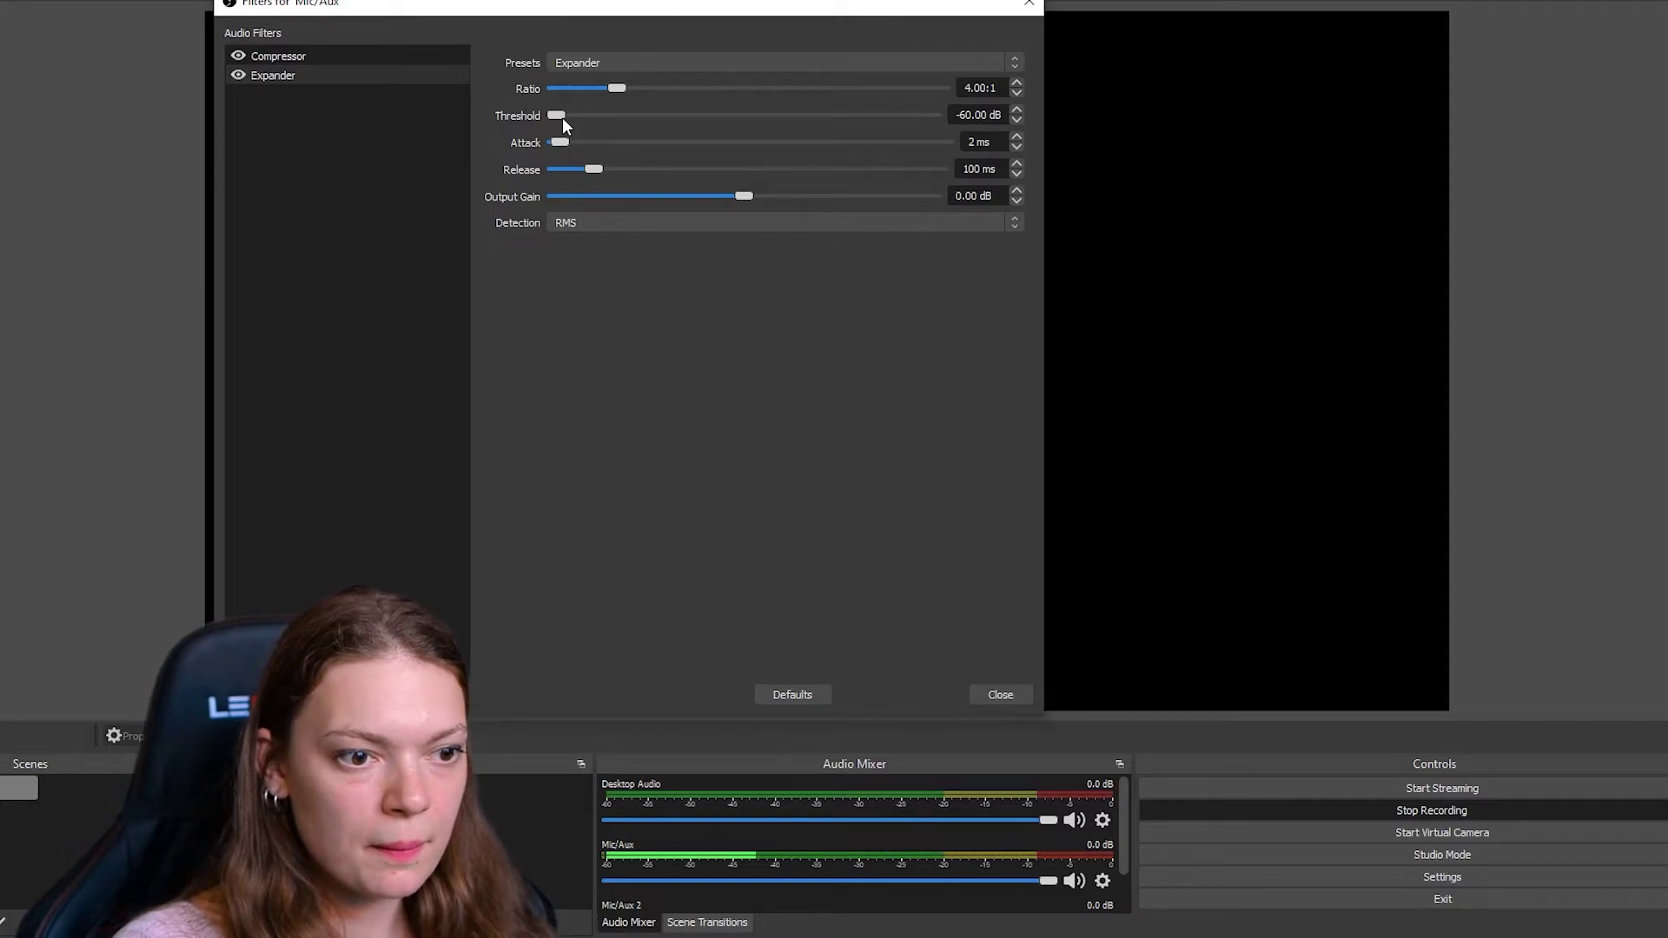
- Raise the Expander's threshold to about -31.40 dB and close the filters dialog
left_click_drag(565, 119, 735, 146)
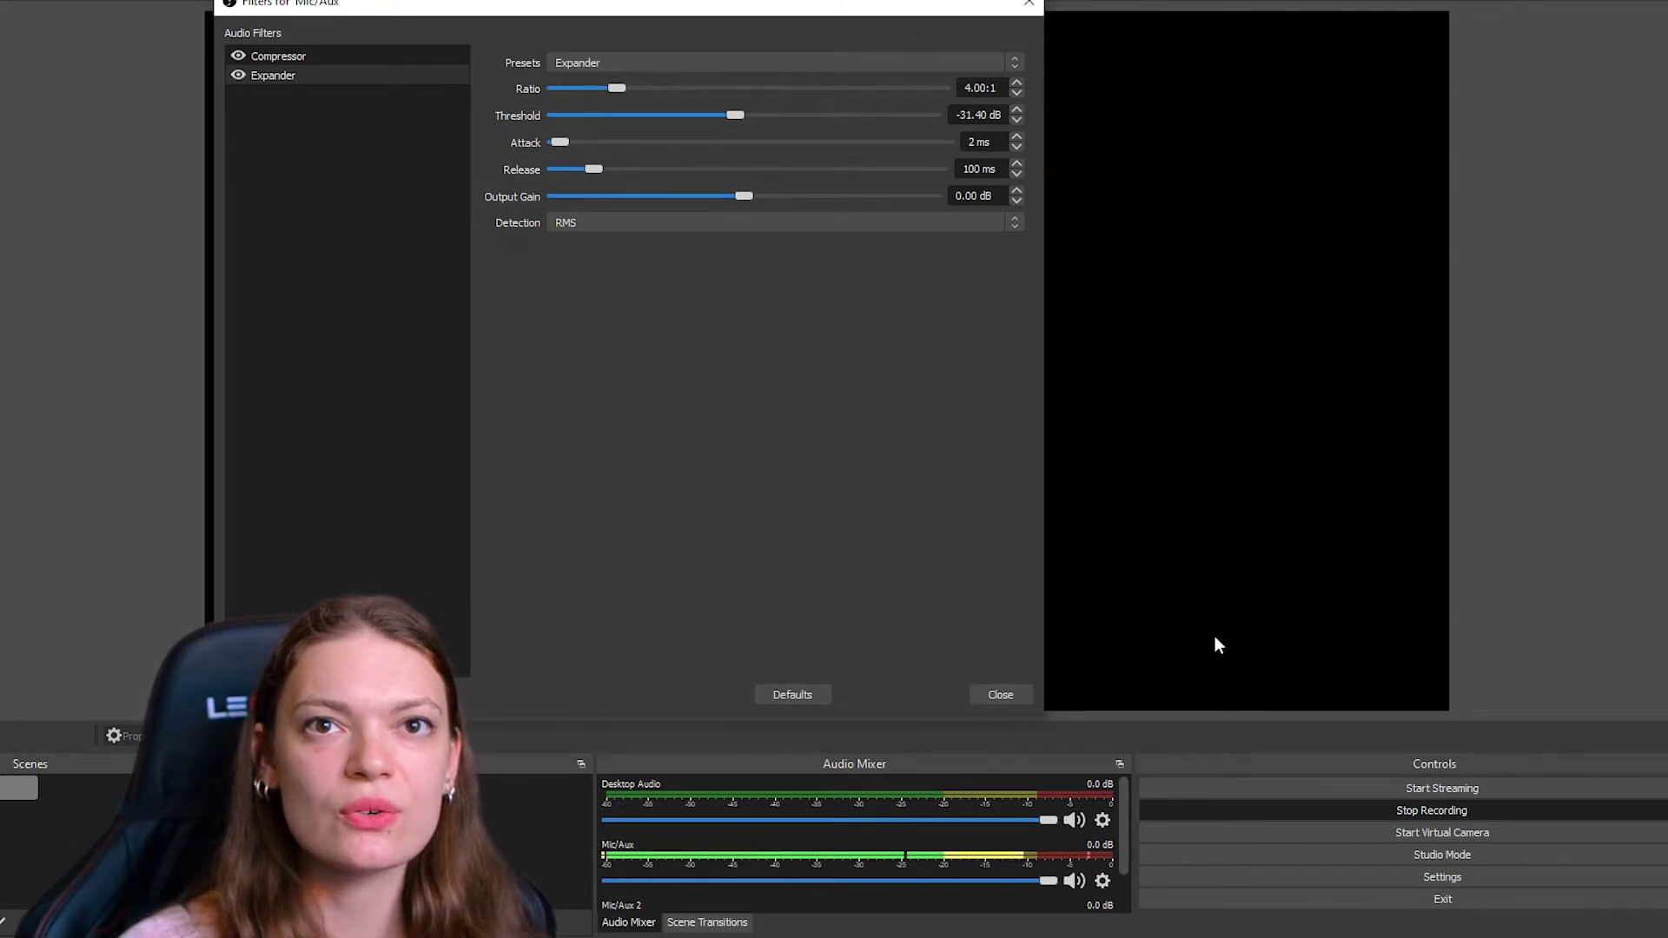
key("Escape")
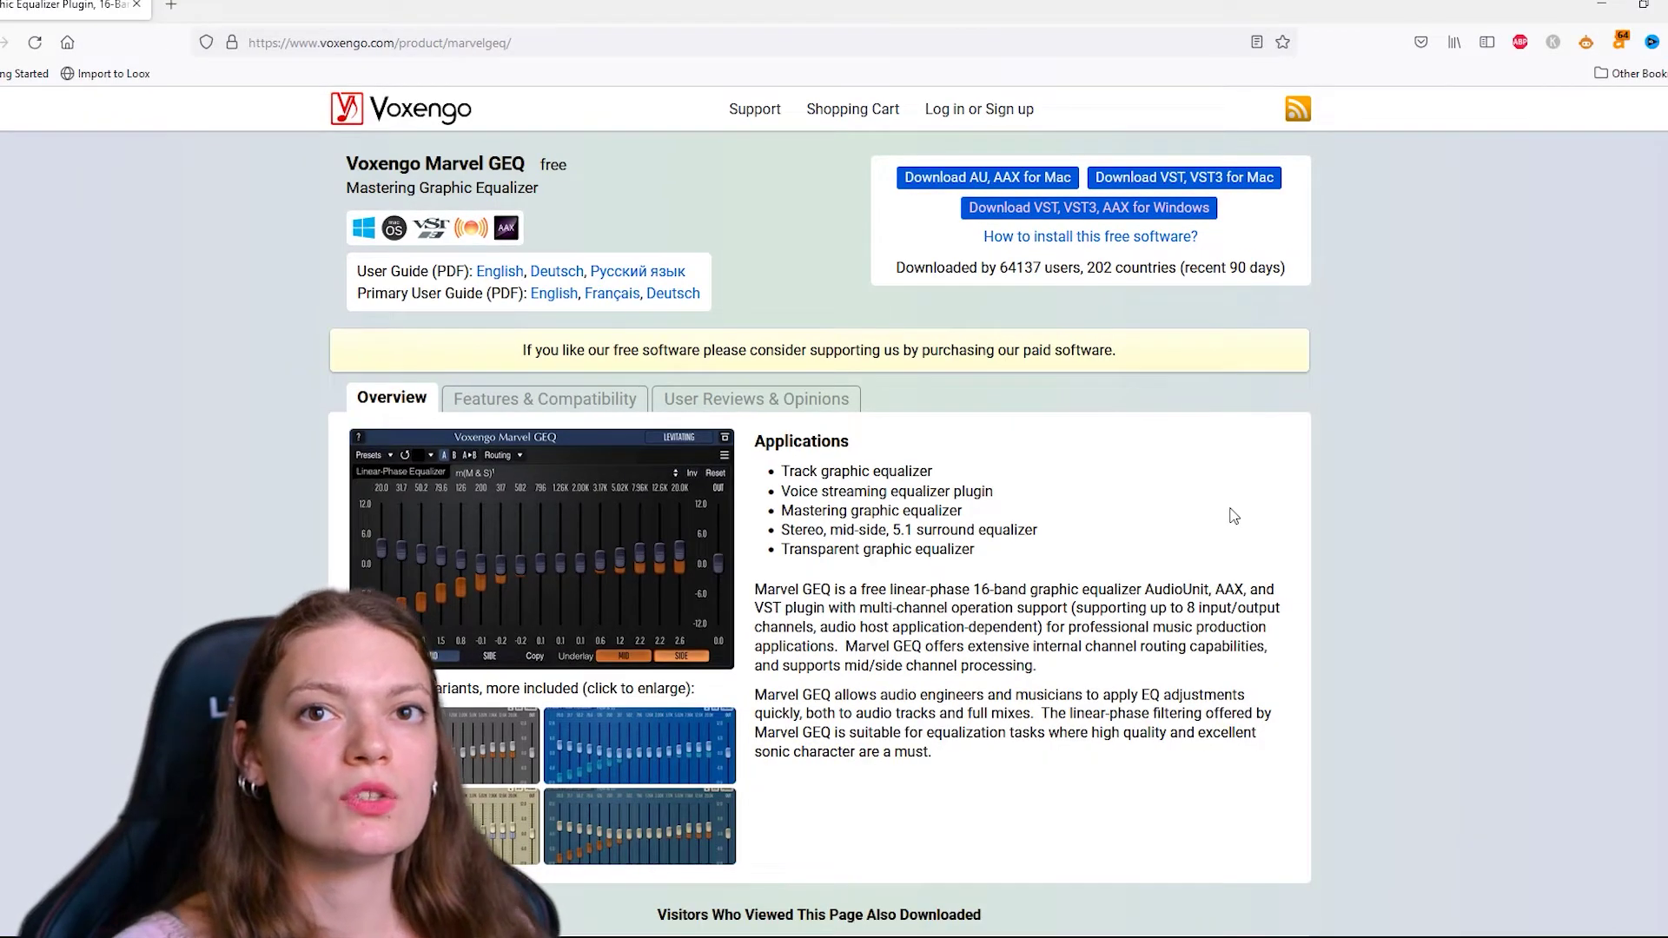
- Switch back to OBS Studio and add a VST 2.x Plug-in filter with the default name to Mic/Aux
key("alt+Tab")
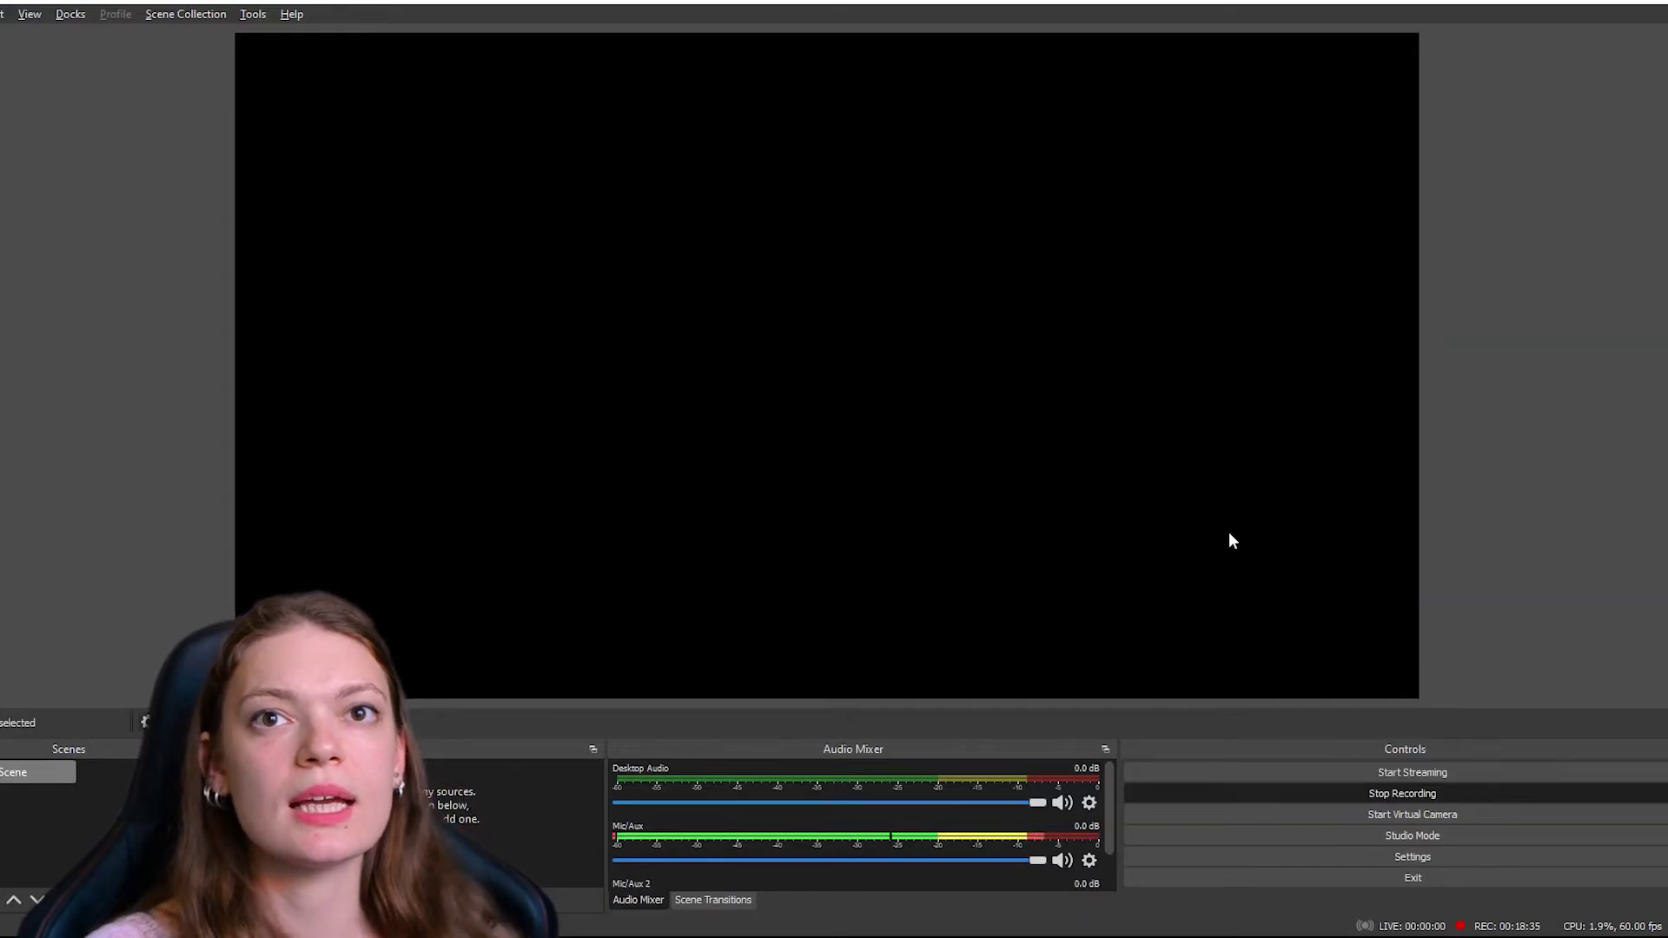
left_click(1089, 803)
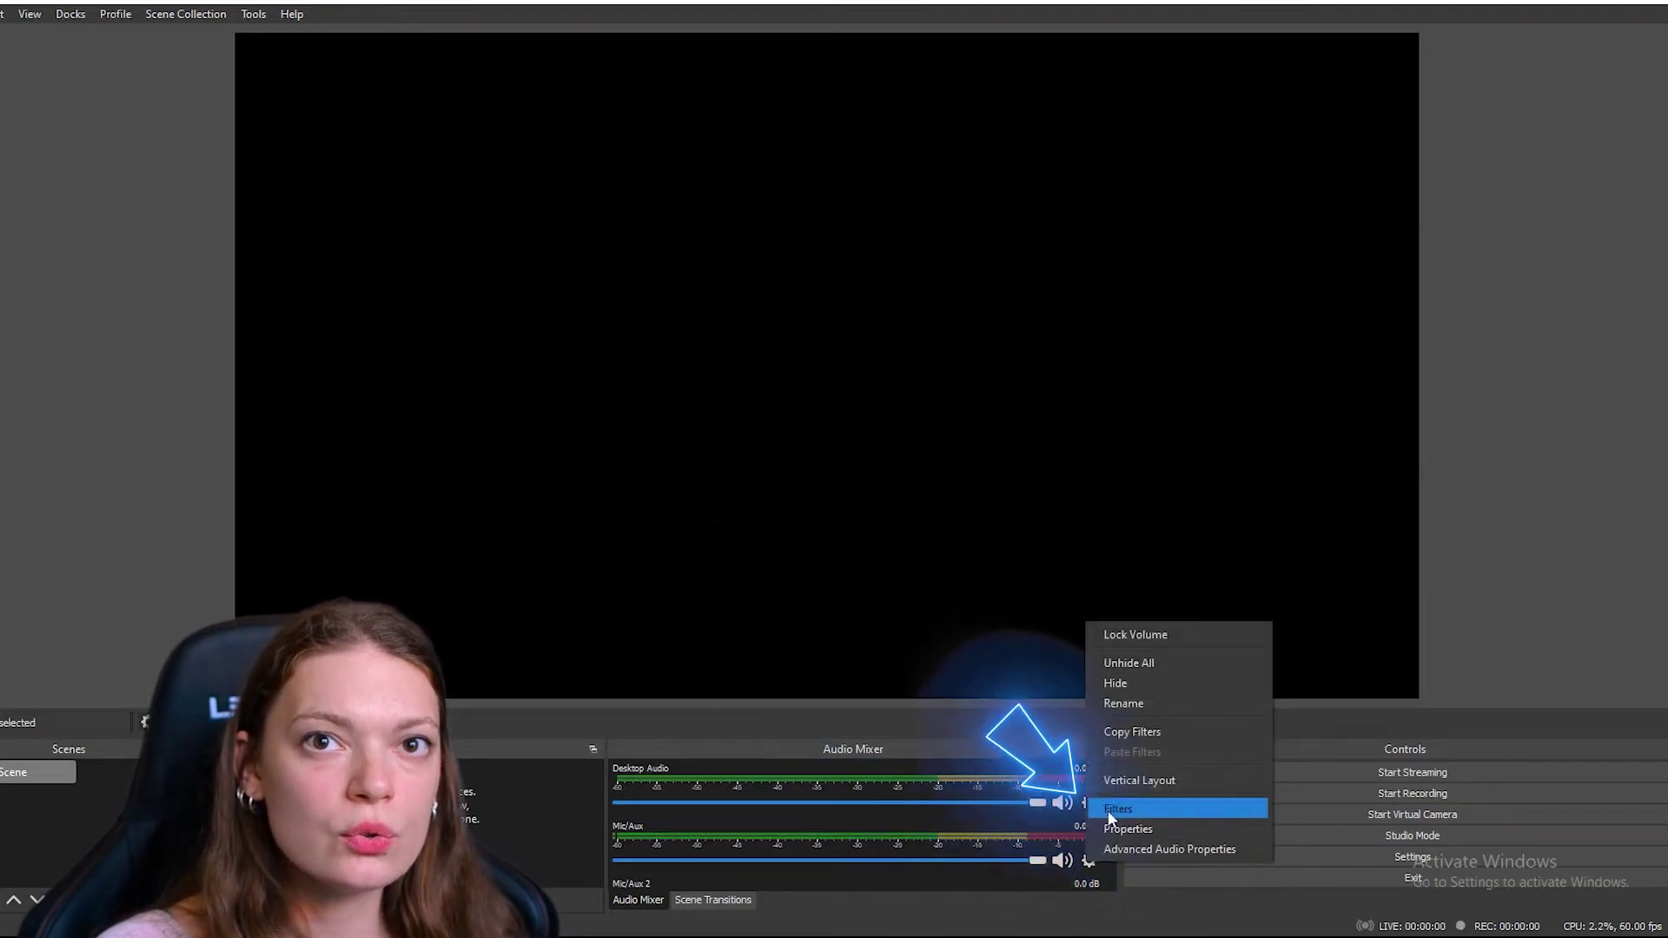
left_click(1118, 808)
left_click_drag(910, 135, 886, 56)
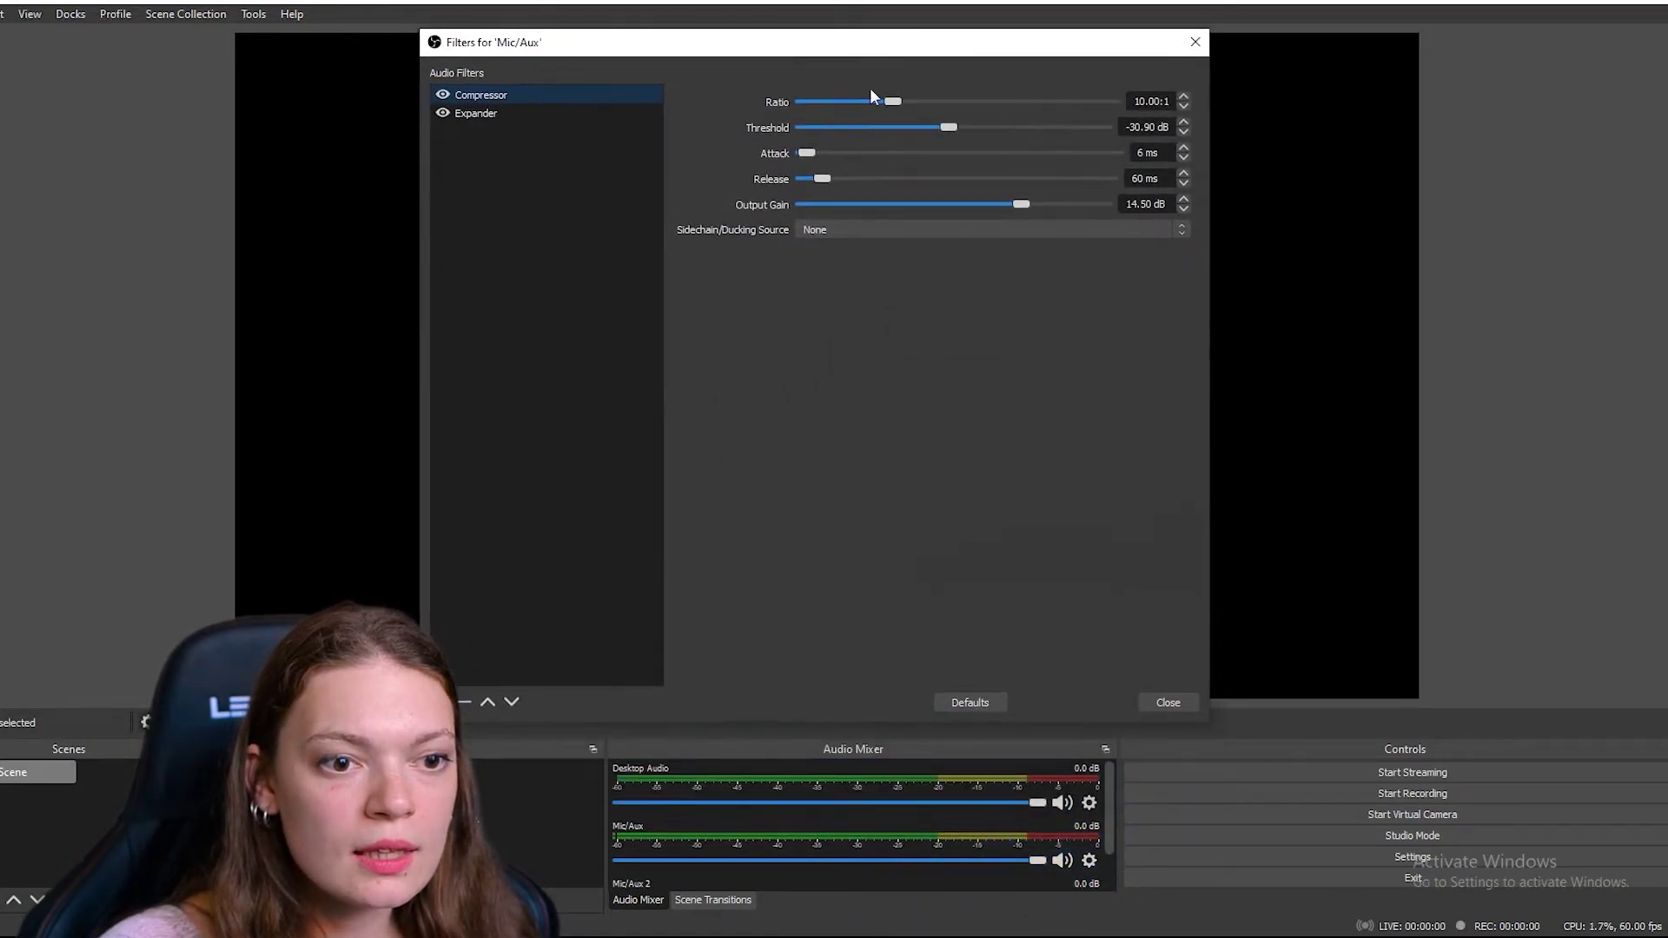
left_click(440, 701)
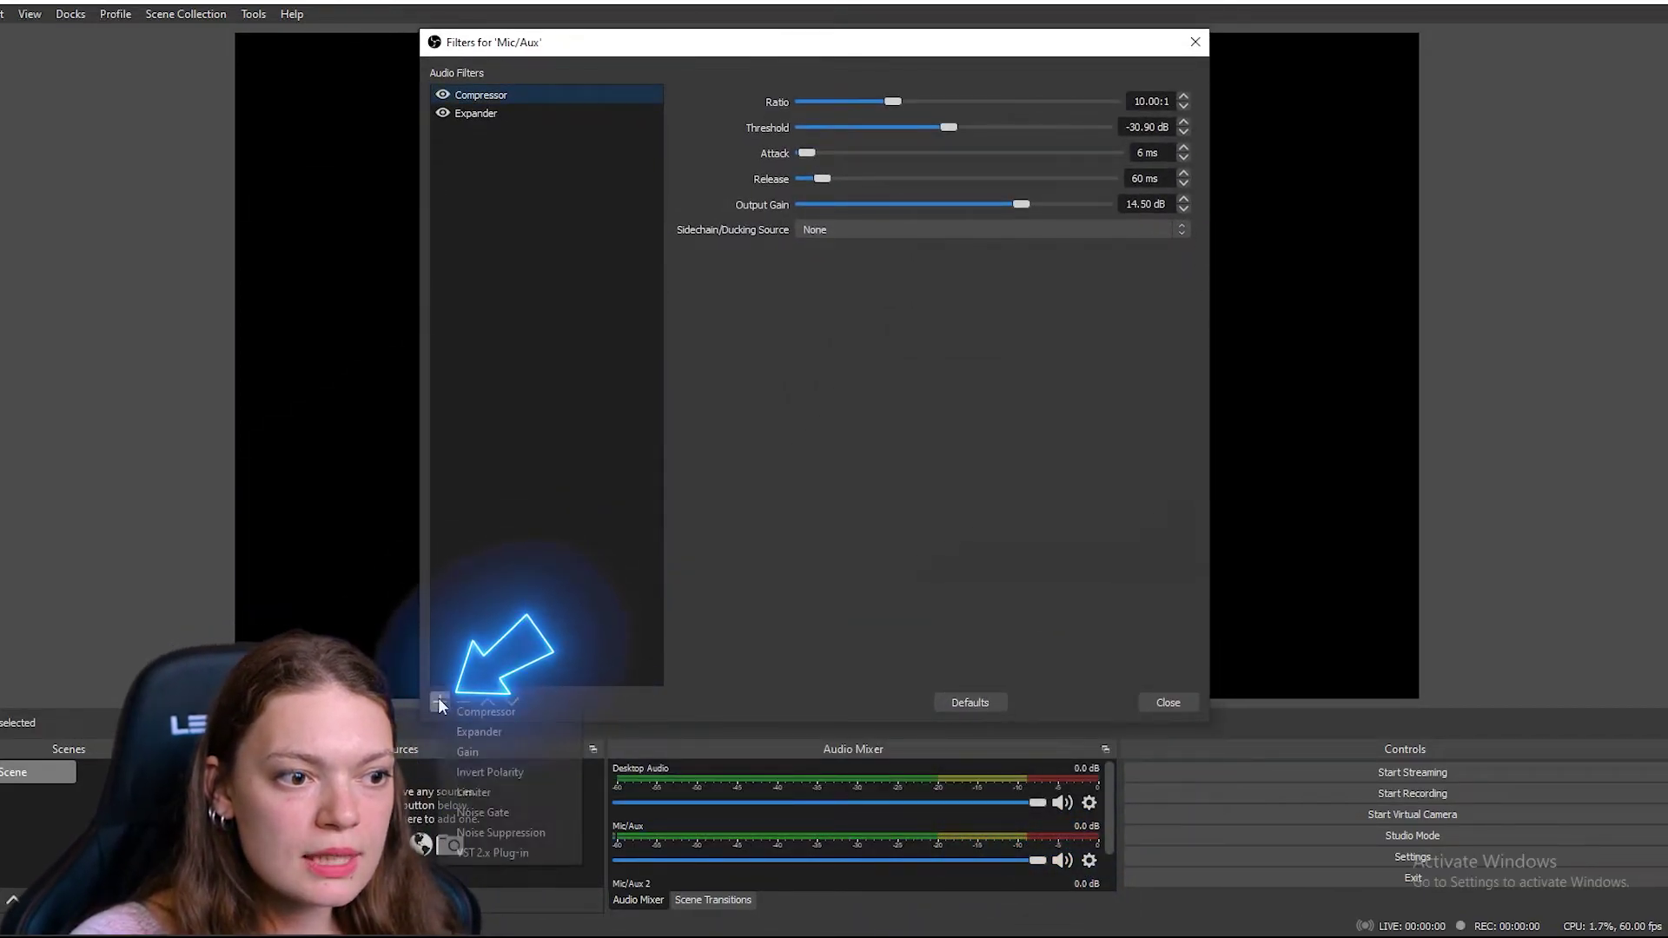
left_click(486, 849)
left_click(781, 415)
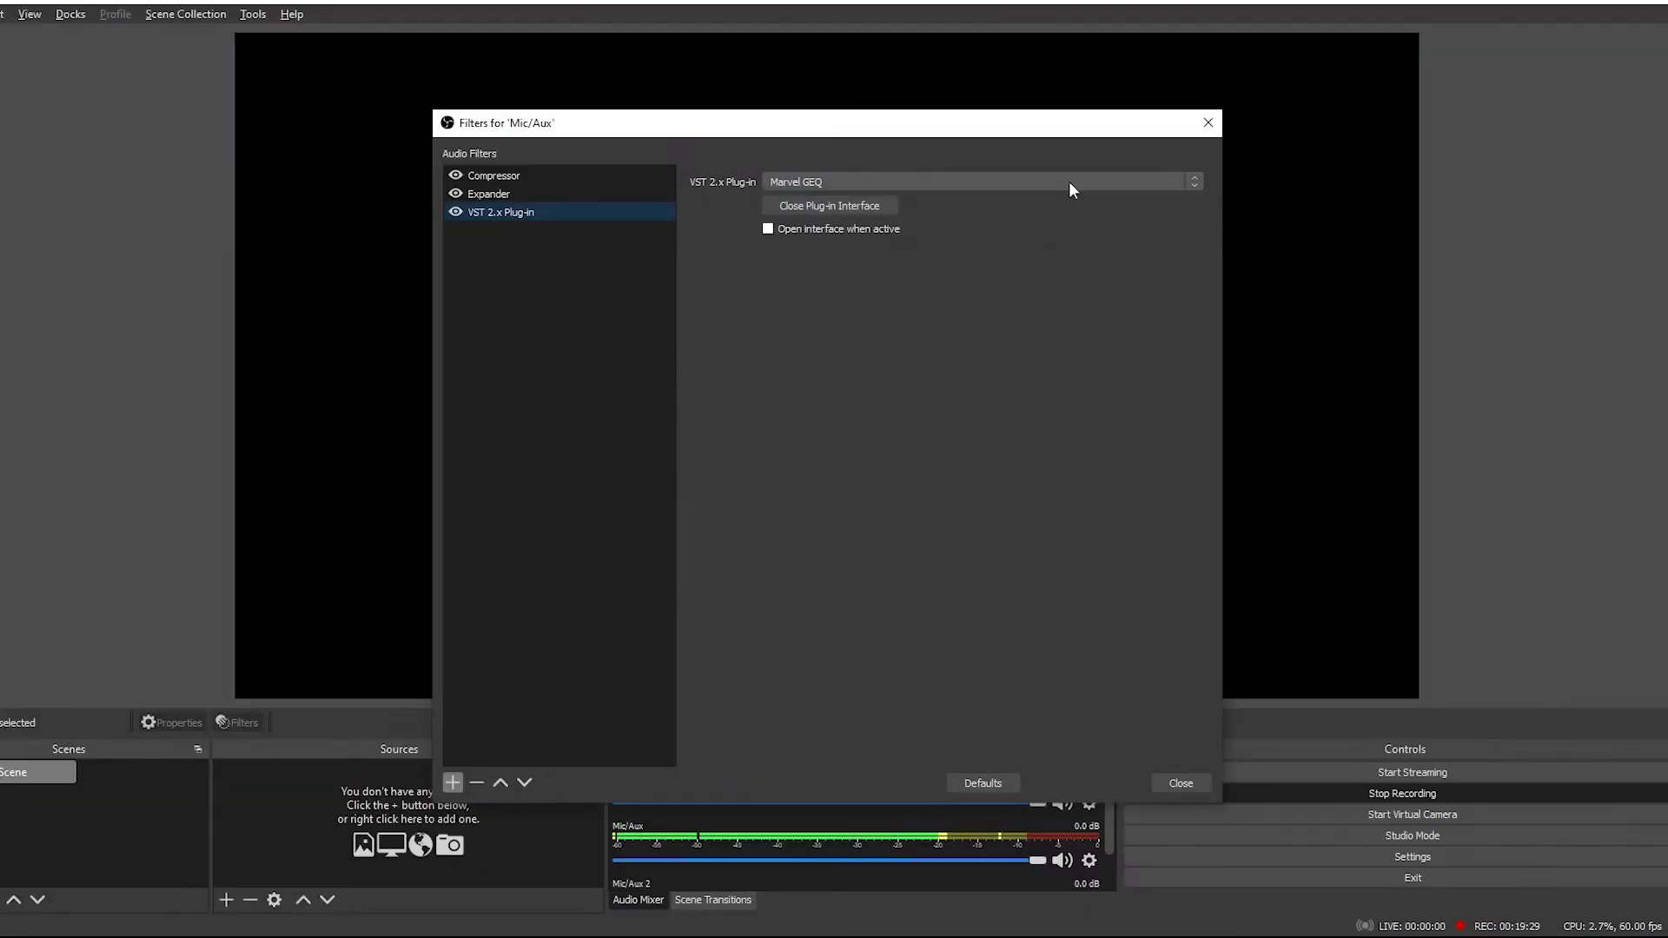
- Choose Marvel GEQ as the plug-in for the VST filter and bring up its equalizer interface
left_click(1056, 182)
left_click(1030, 198)
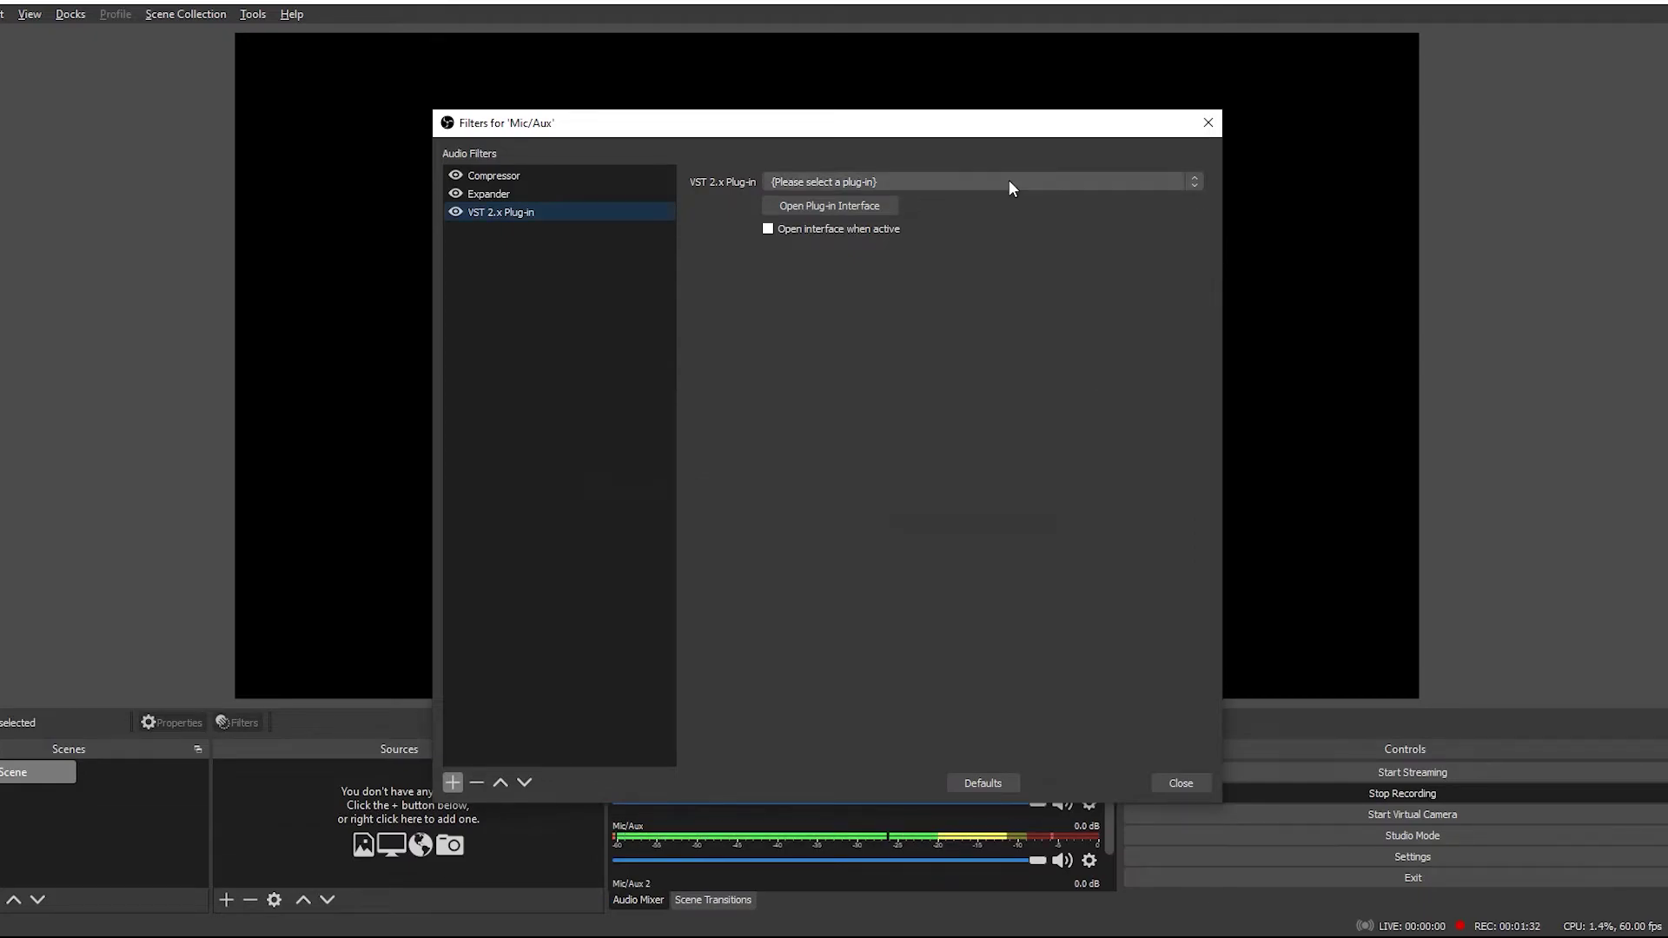
left_click(1009, 180)
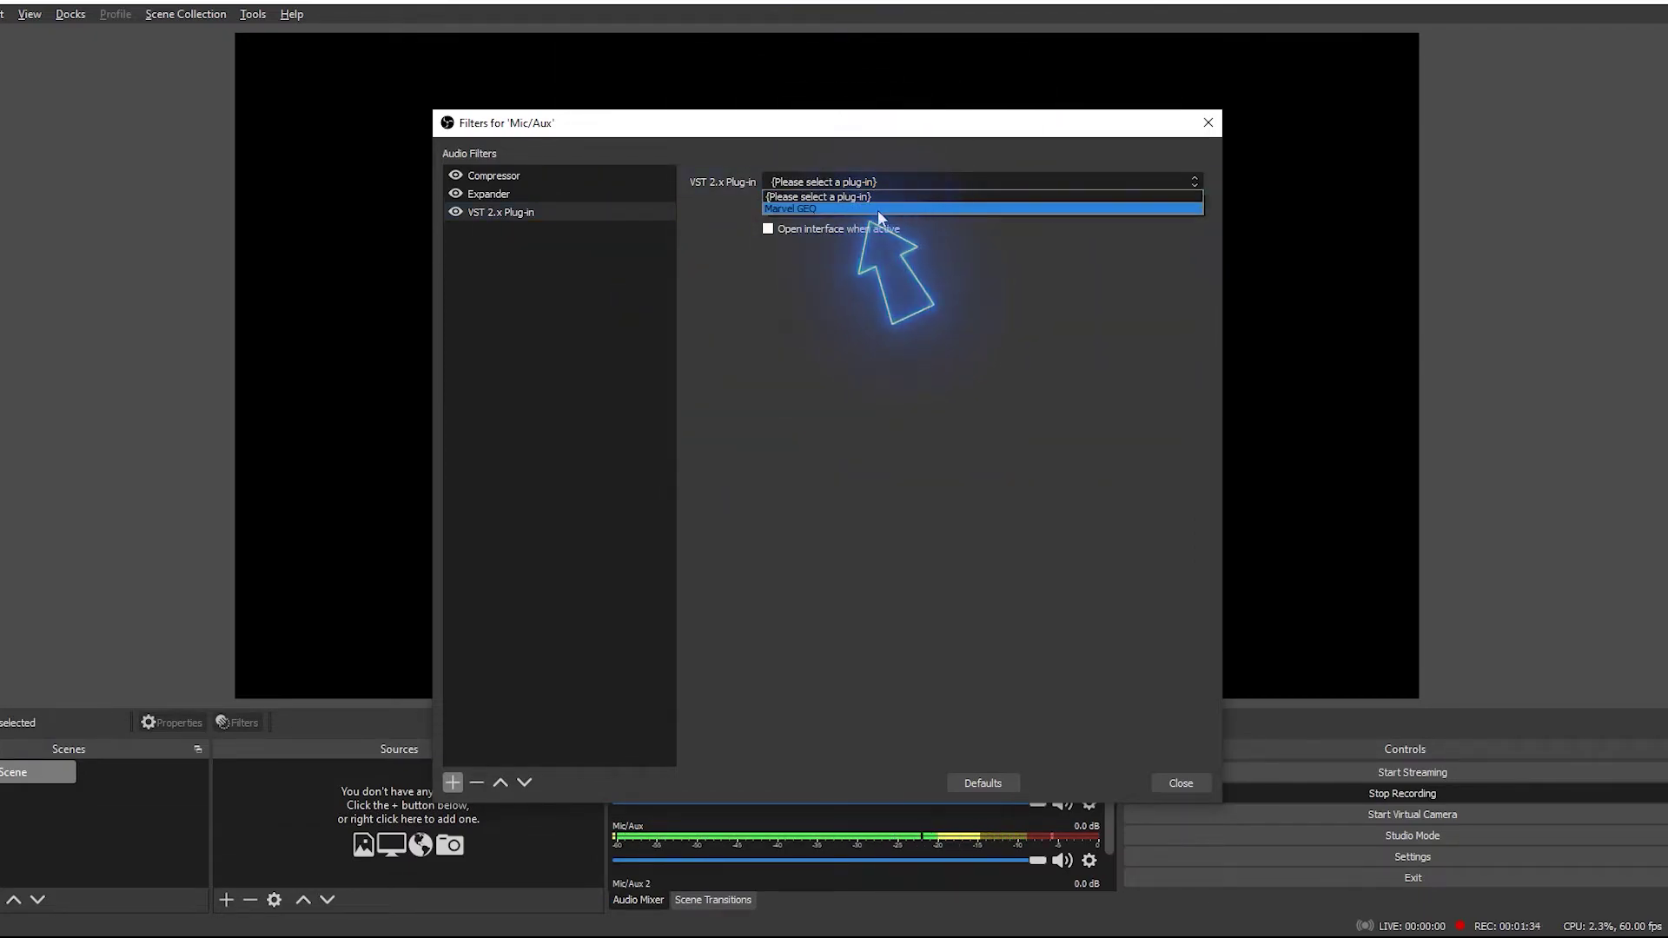
left_click(877, 210)
left_click(857, 207)
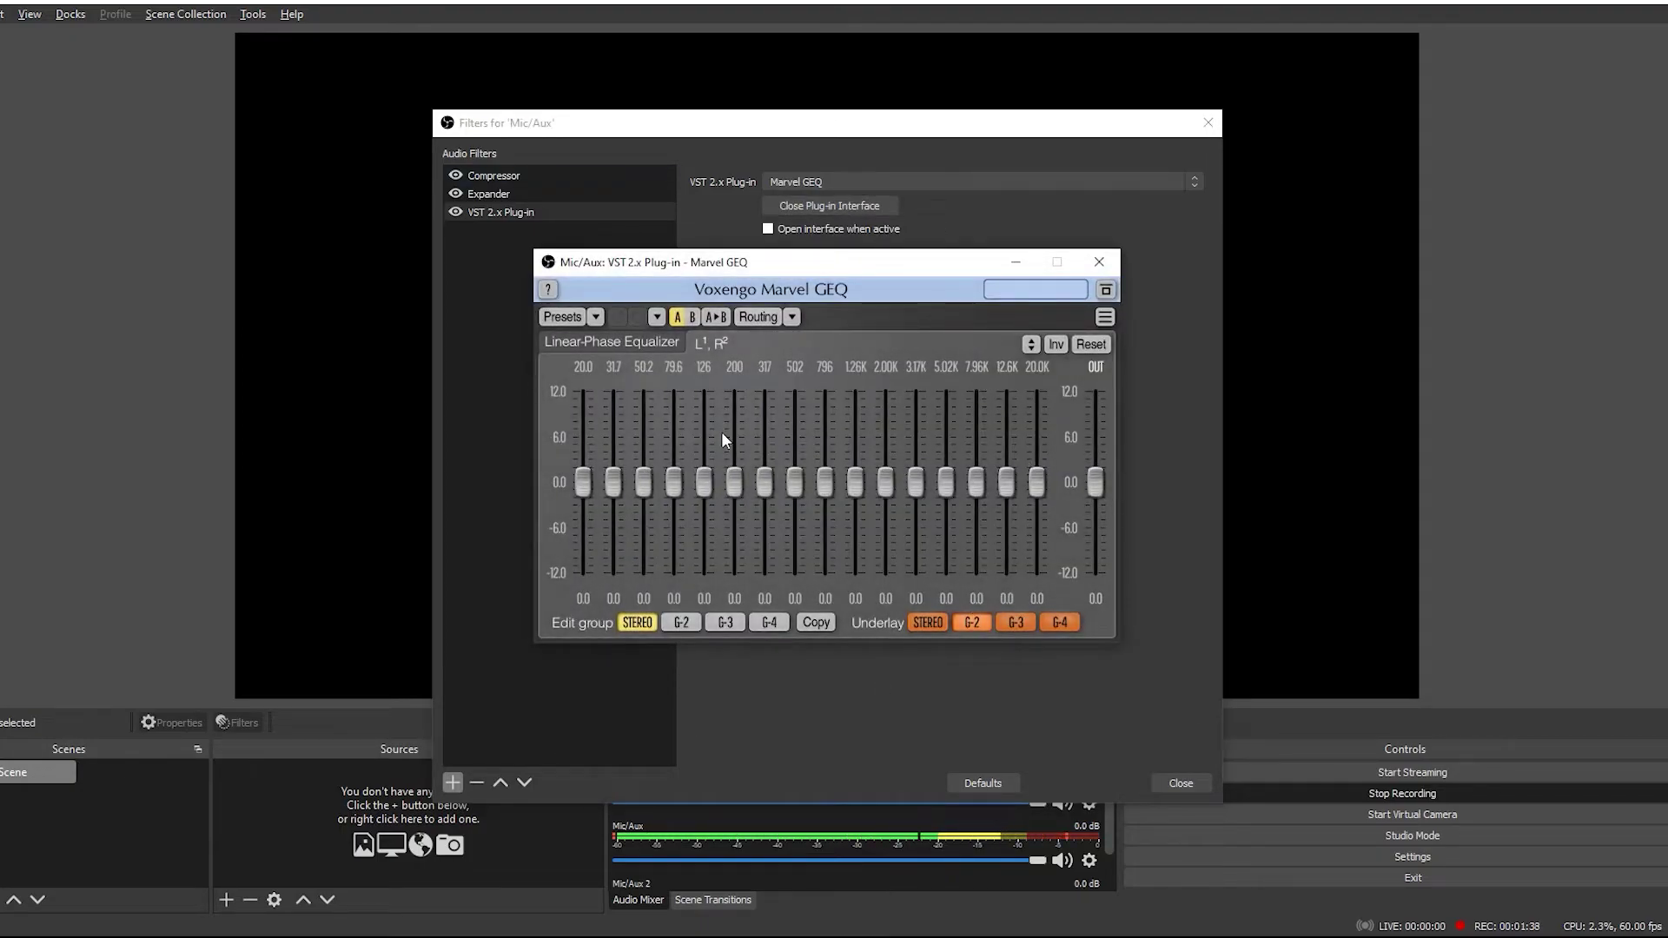
- Try raising the equalizer's 317 Hz band to 7.2 dB and lowering the 502 Hz band
left_click_drag(765, 454, 764, 425)
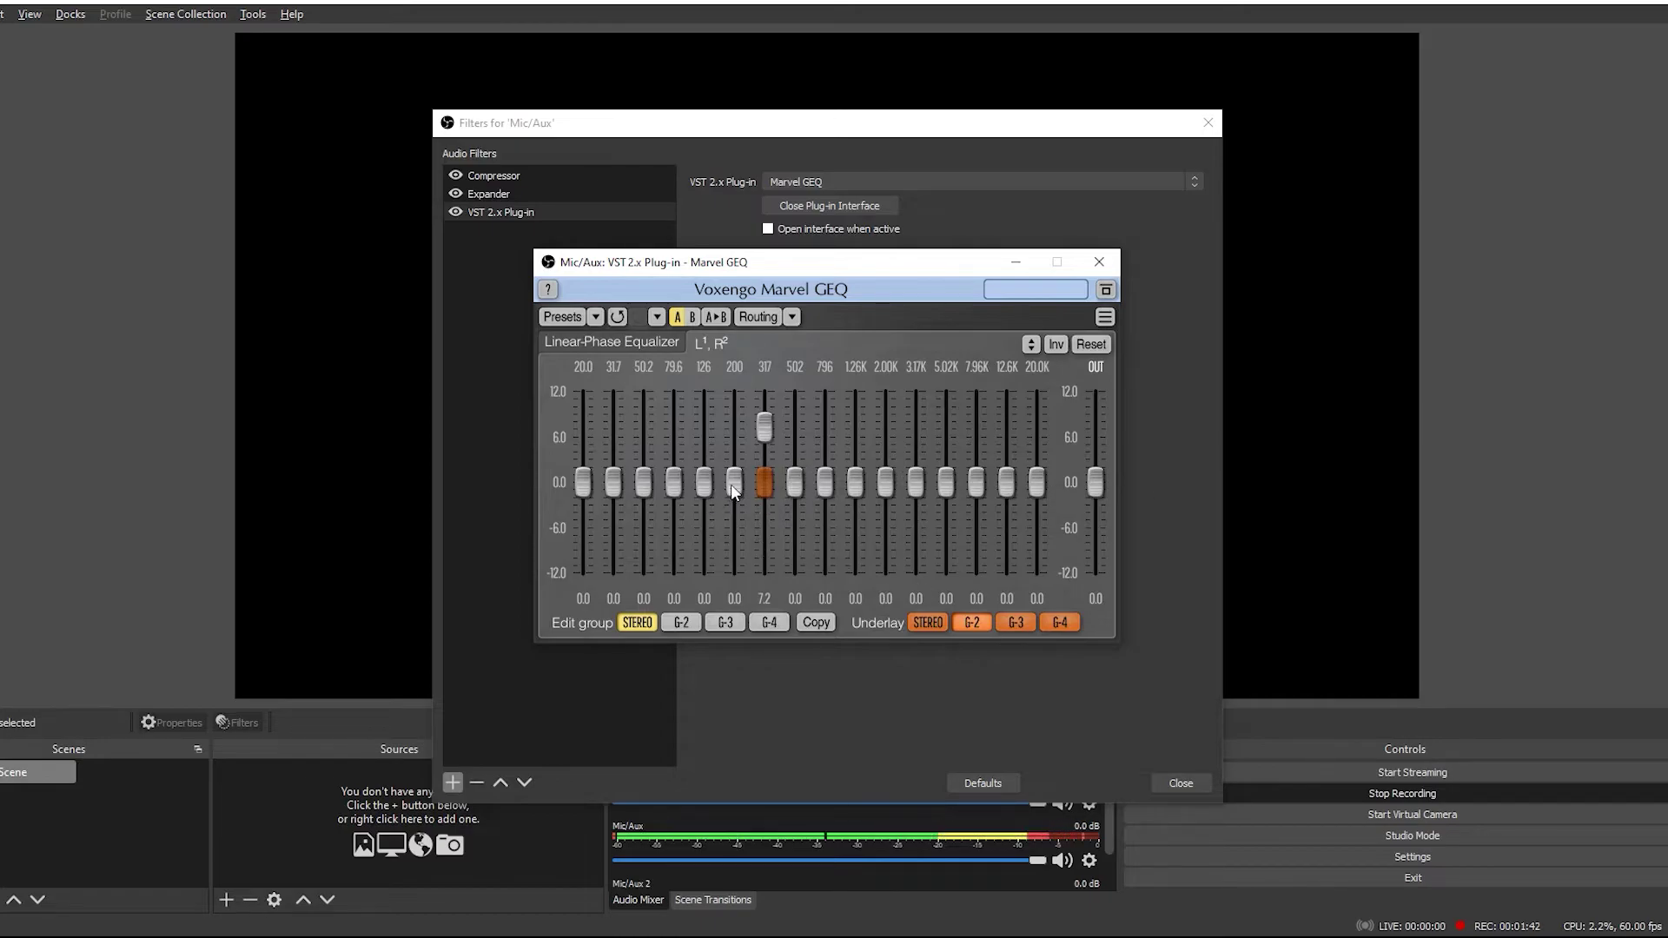
left_click_drag(795, 481, 795, 519)
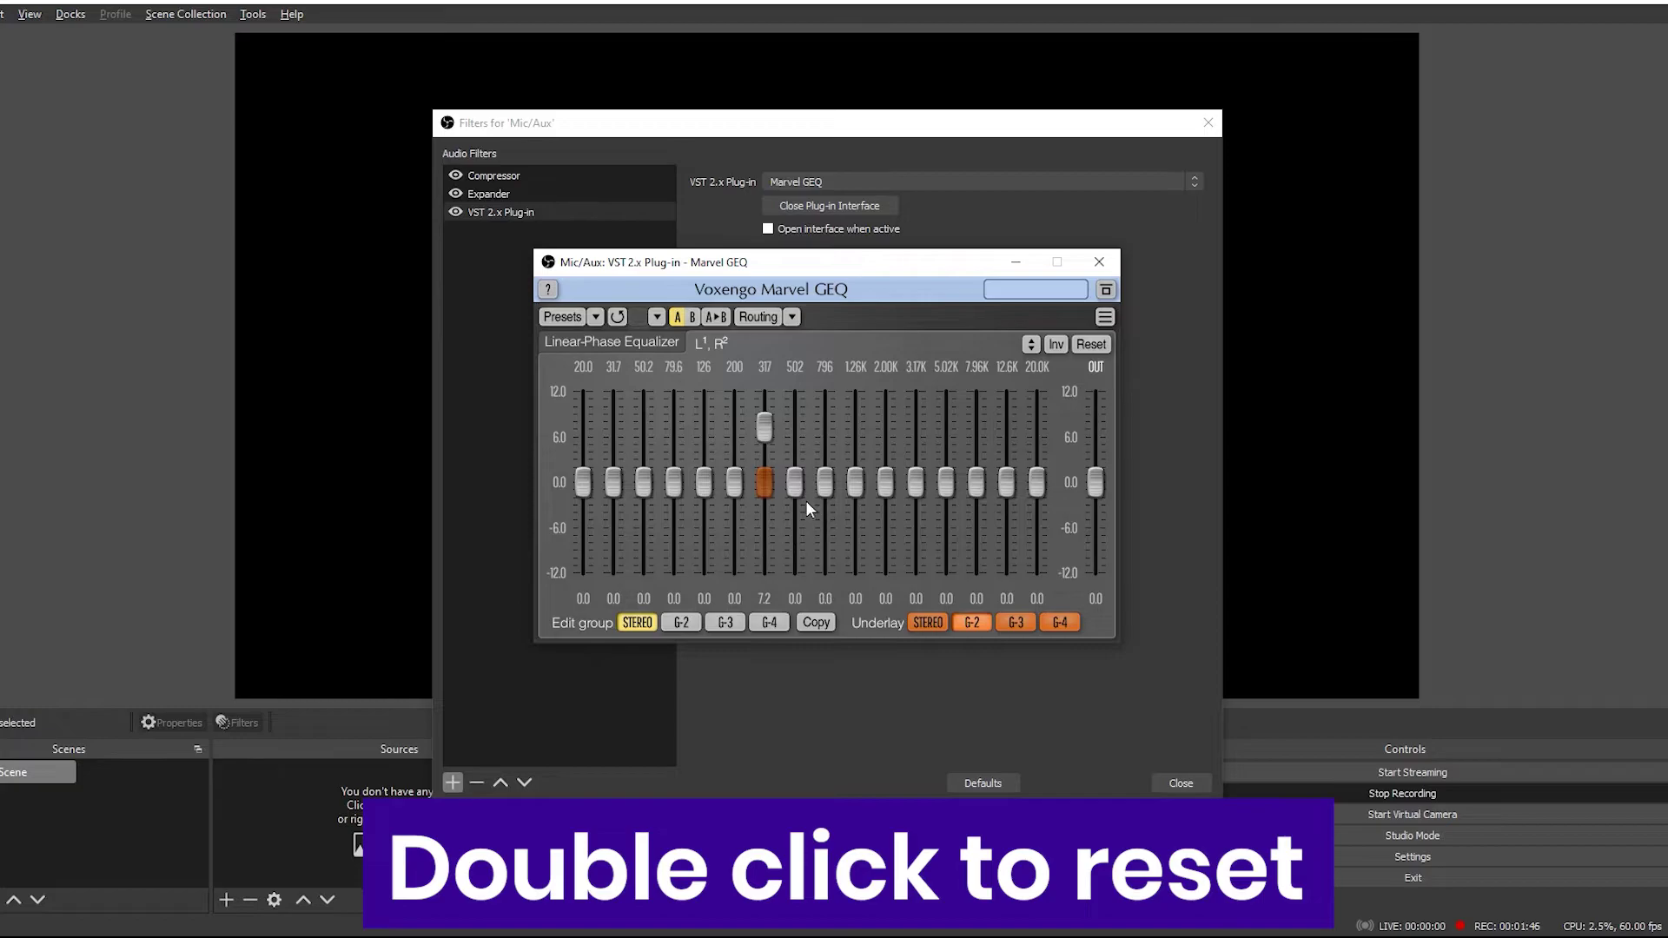
- Activate the Brighter and Bassy preset from the equalizer's Session Bank and close the Preset Manager
left_click(563, 317)
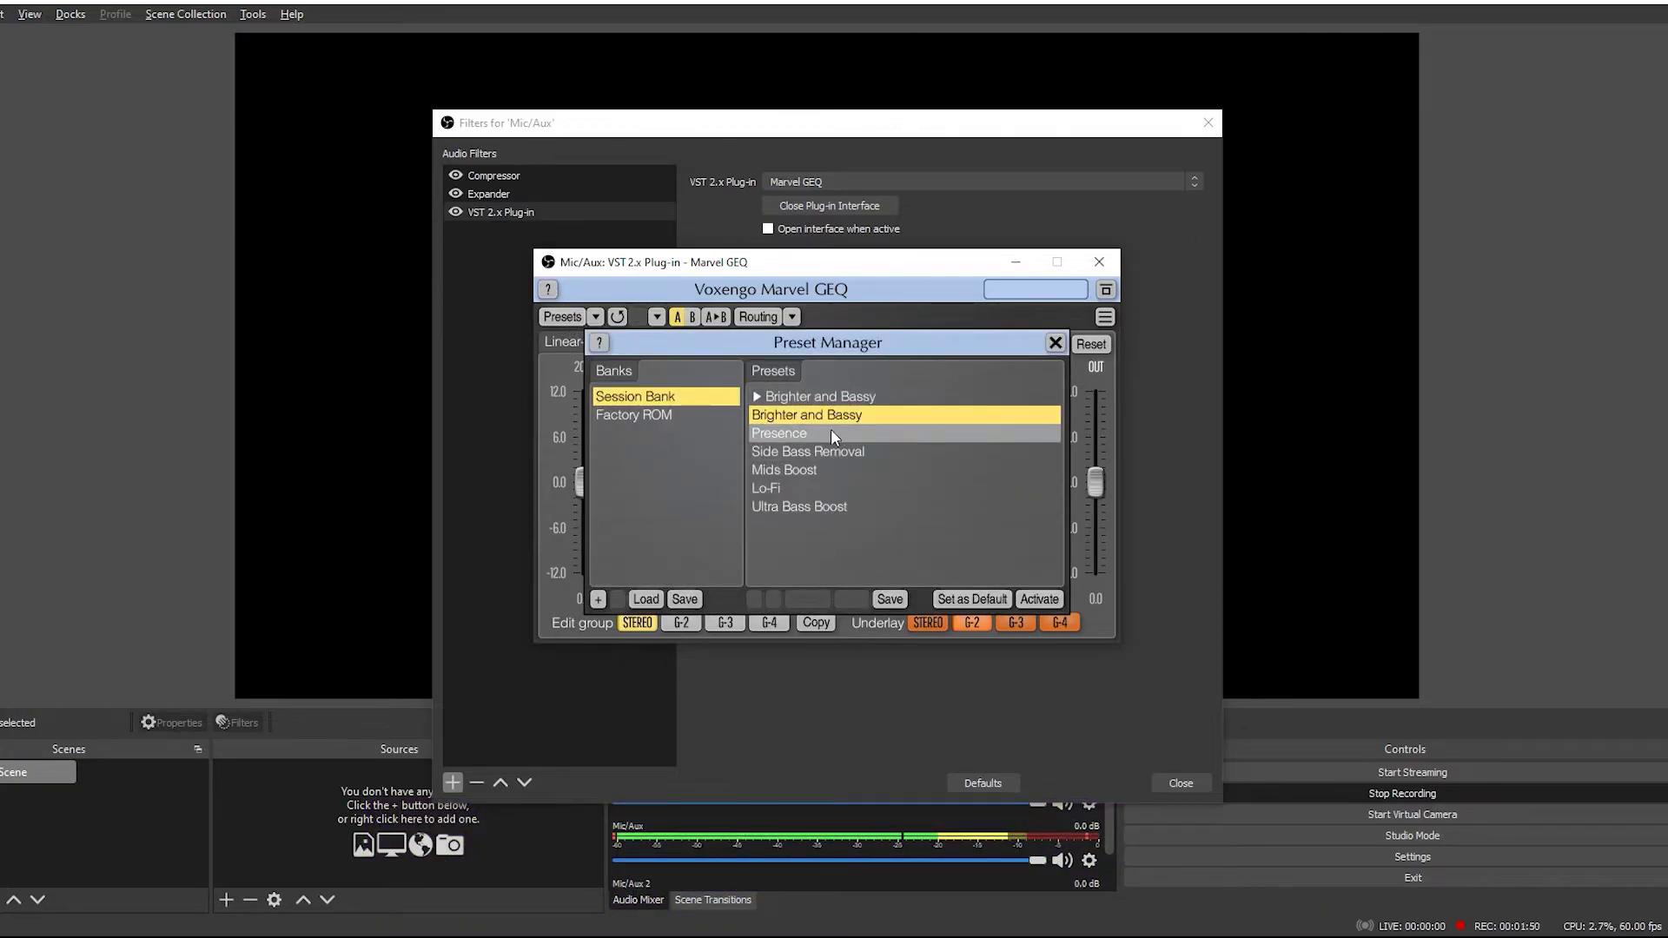
left_click(1033, 603)
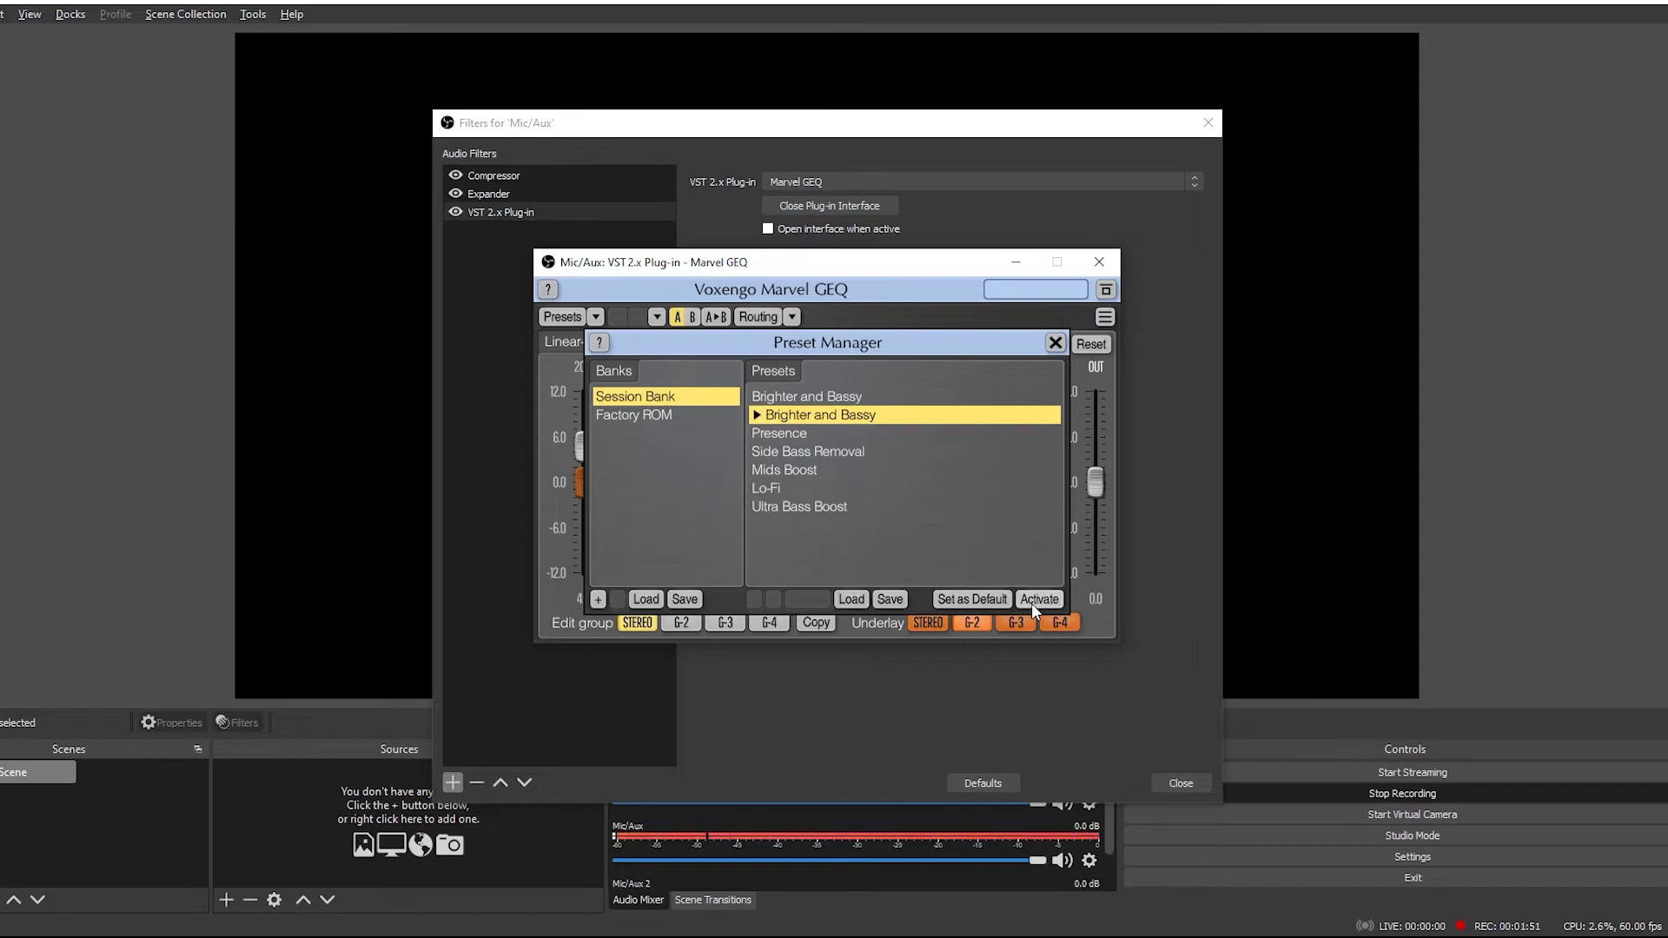
left_click(1055, 344)
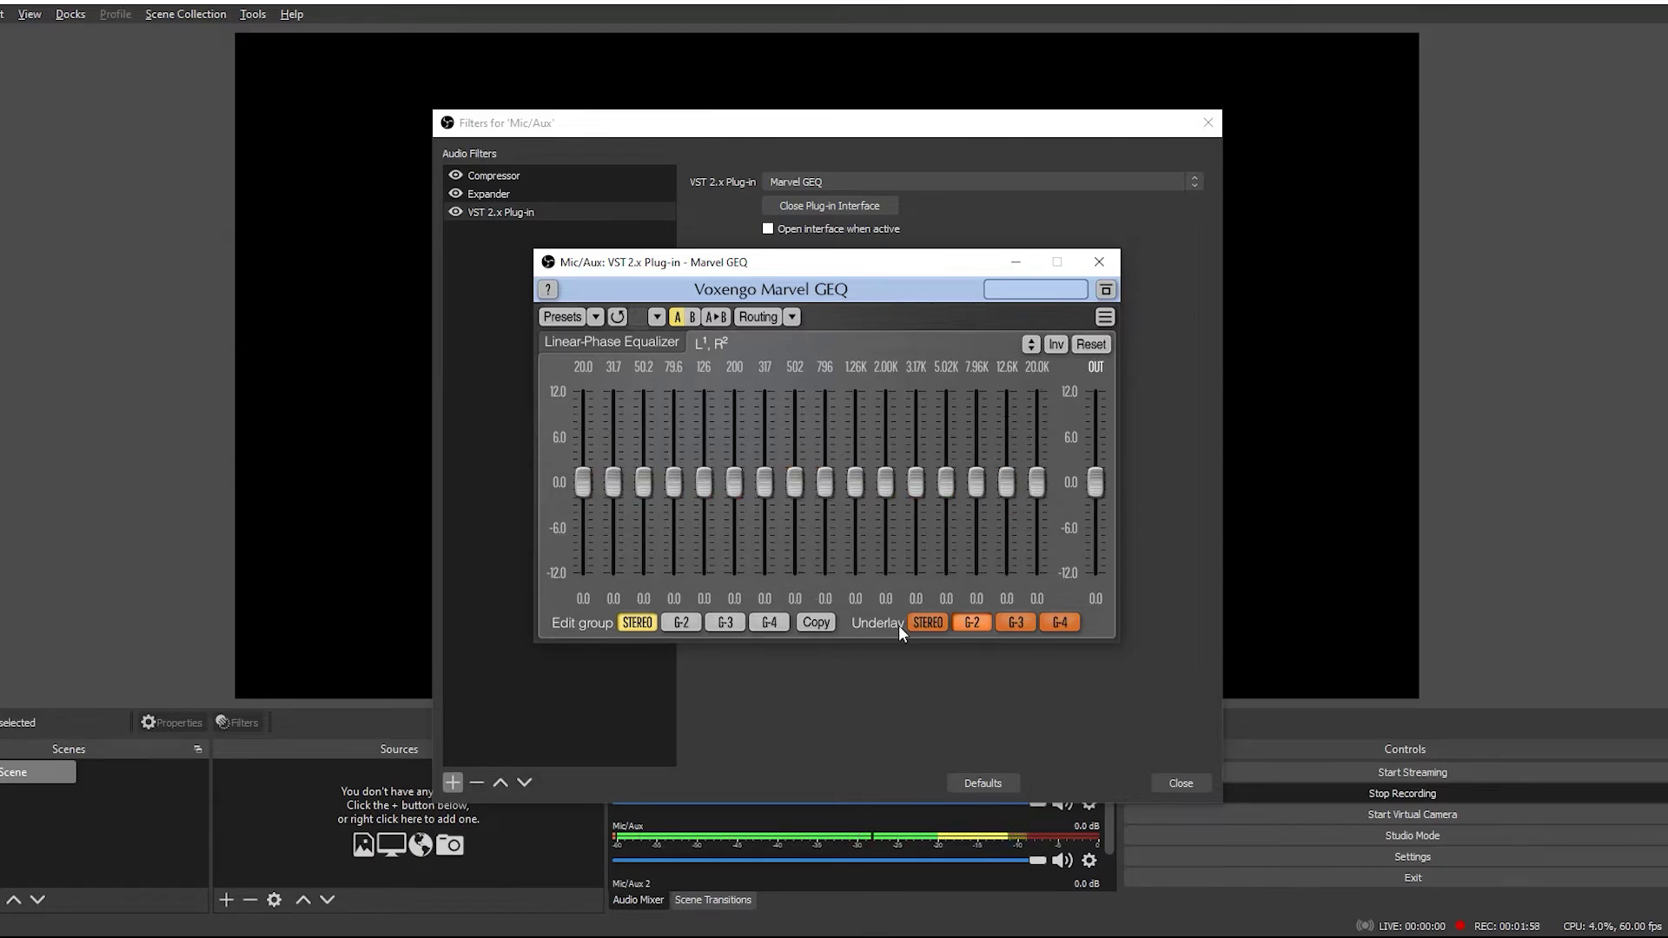
- Select the Ultra Bass Boost preset in the equalizer's Session Bank, and close the Preset Manager and the plug-in interface
left_click(570, 324)
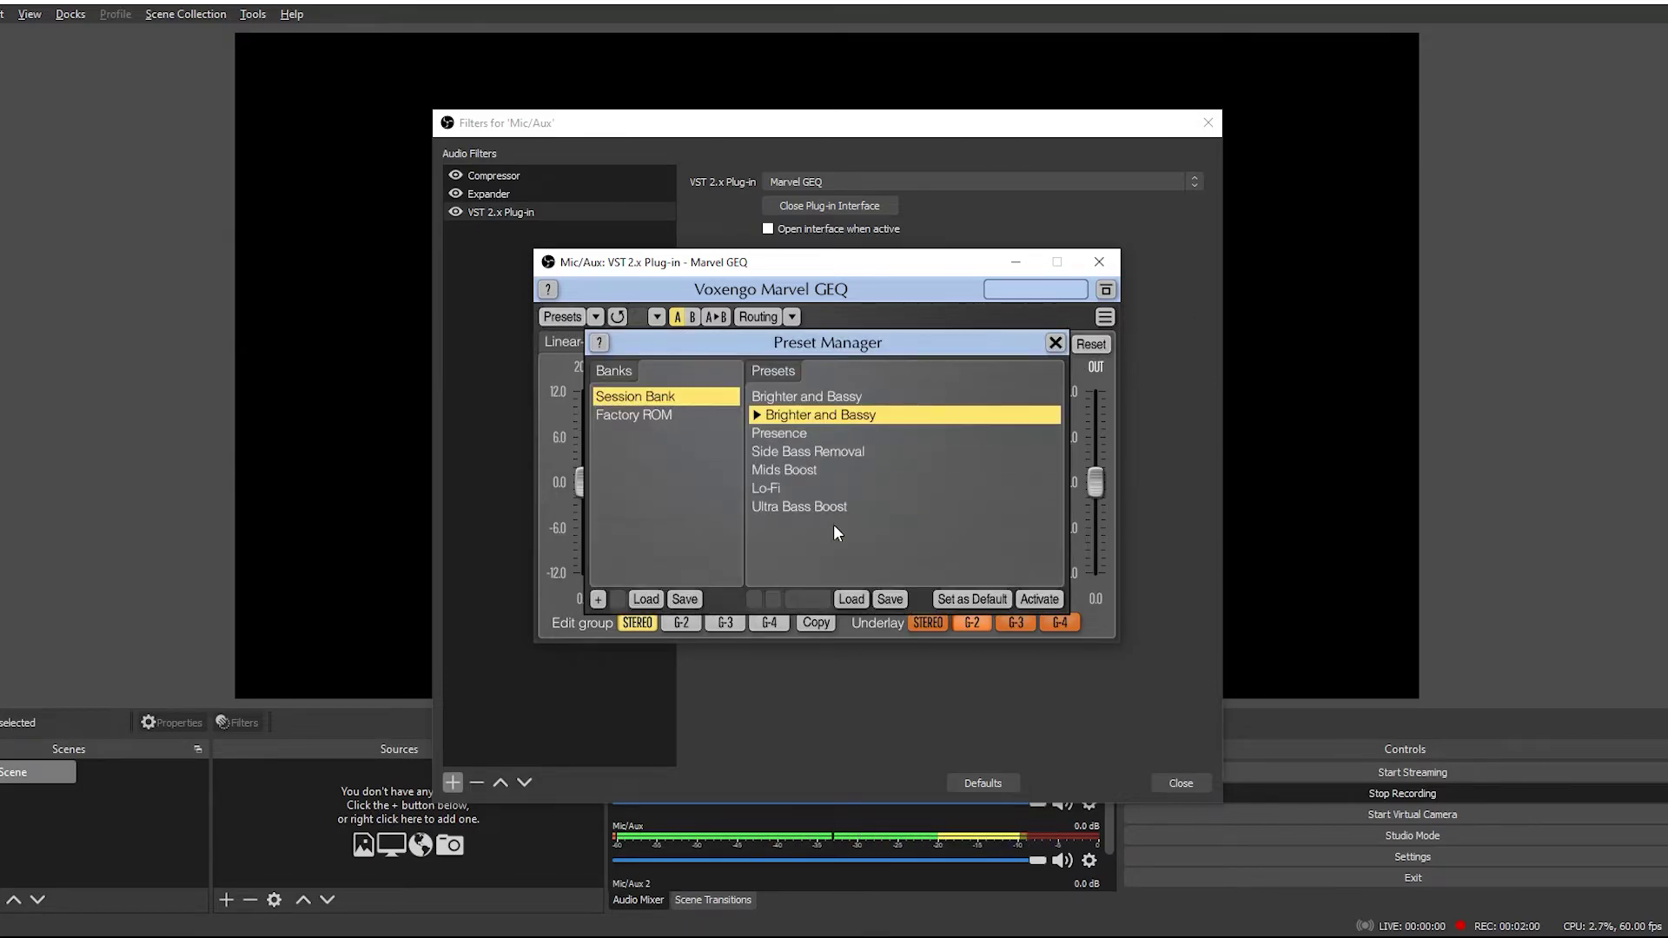
left_click(818, 508)
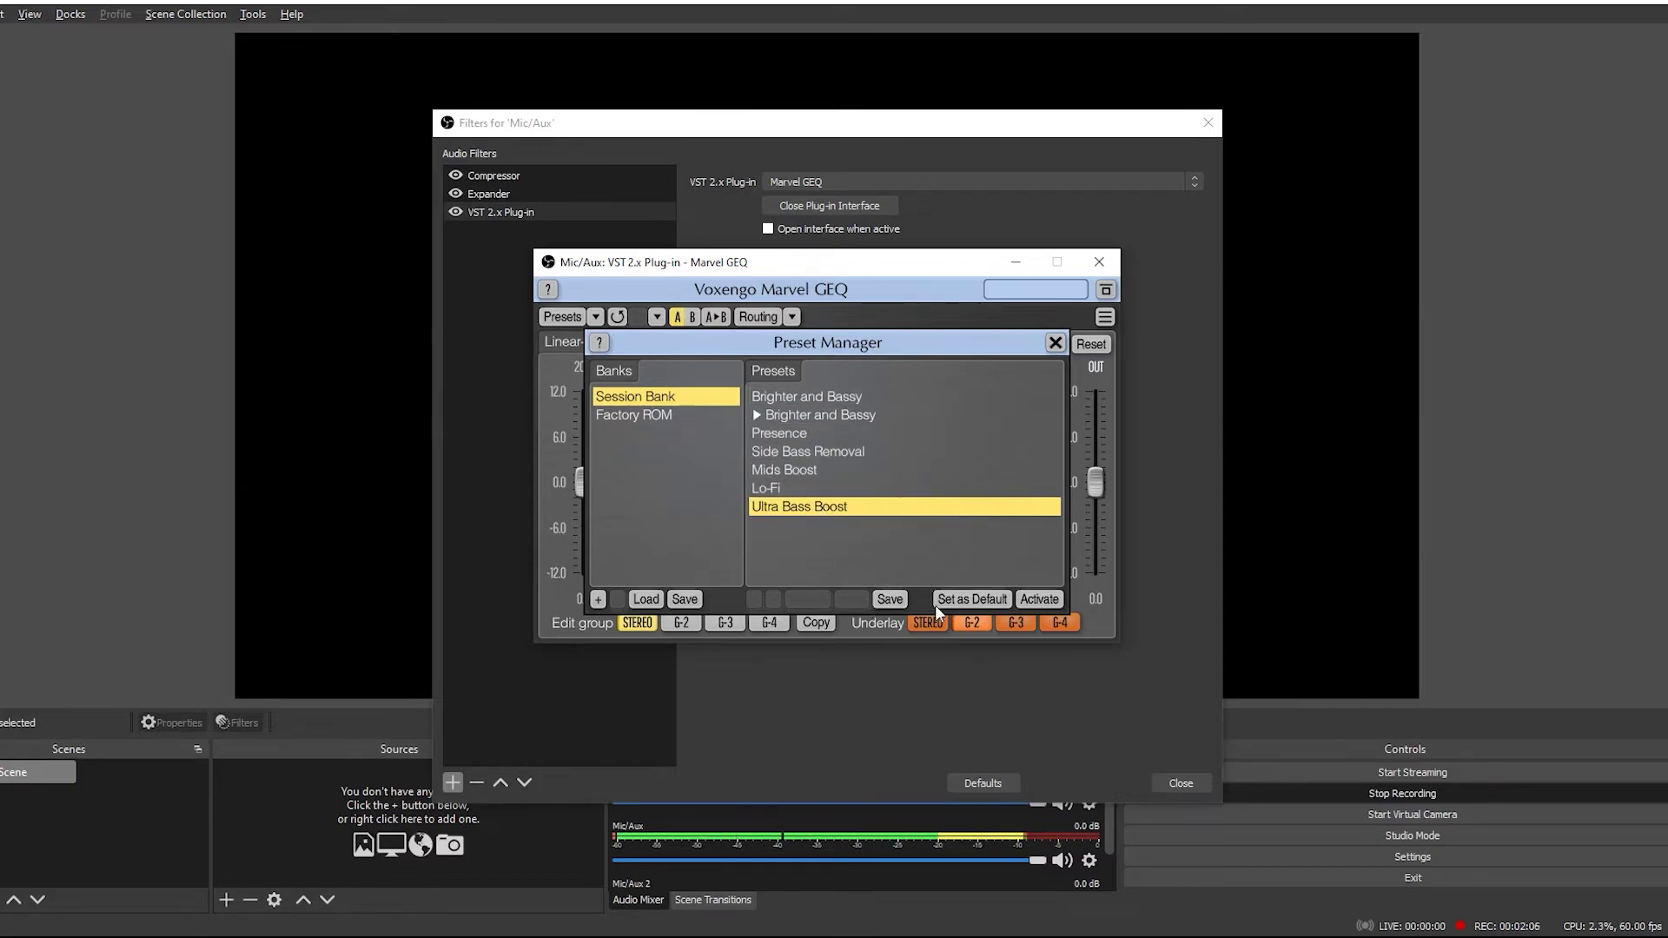
left_click(1056, 344)
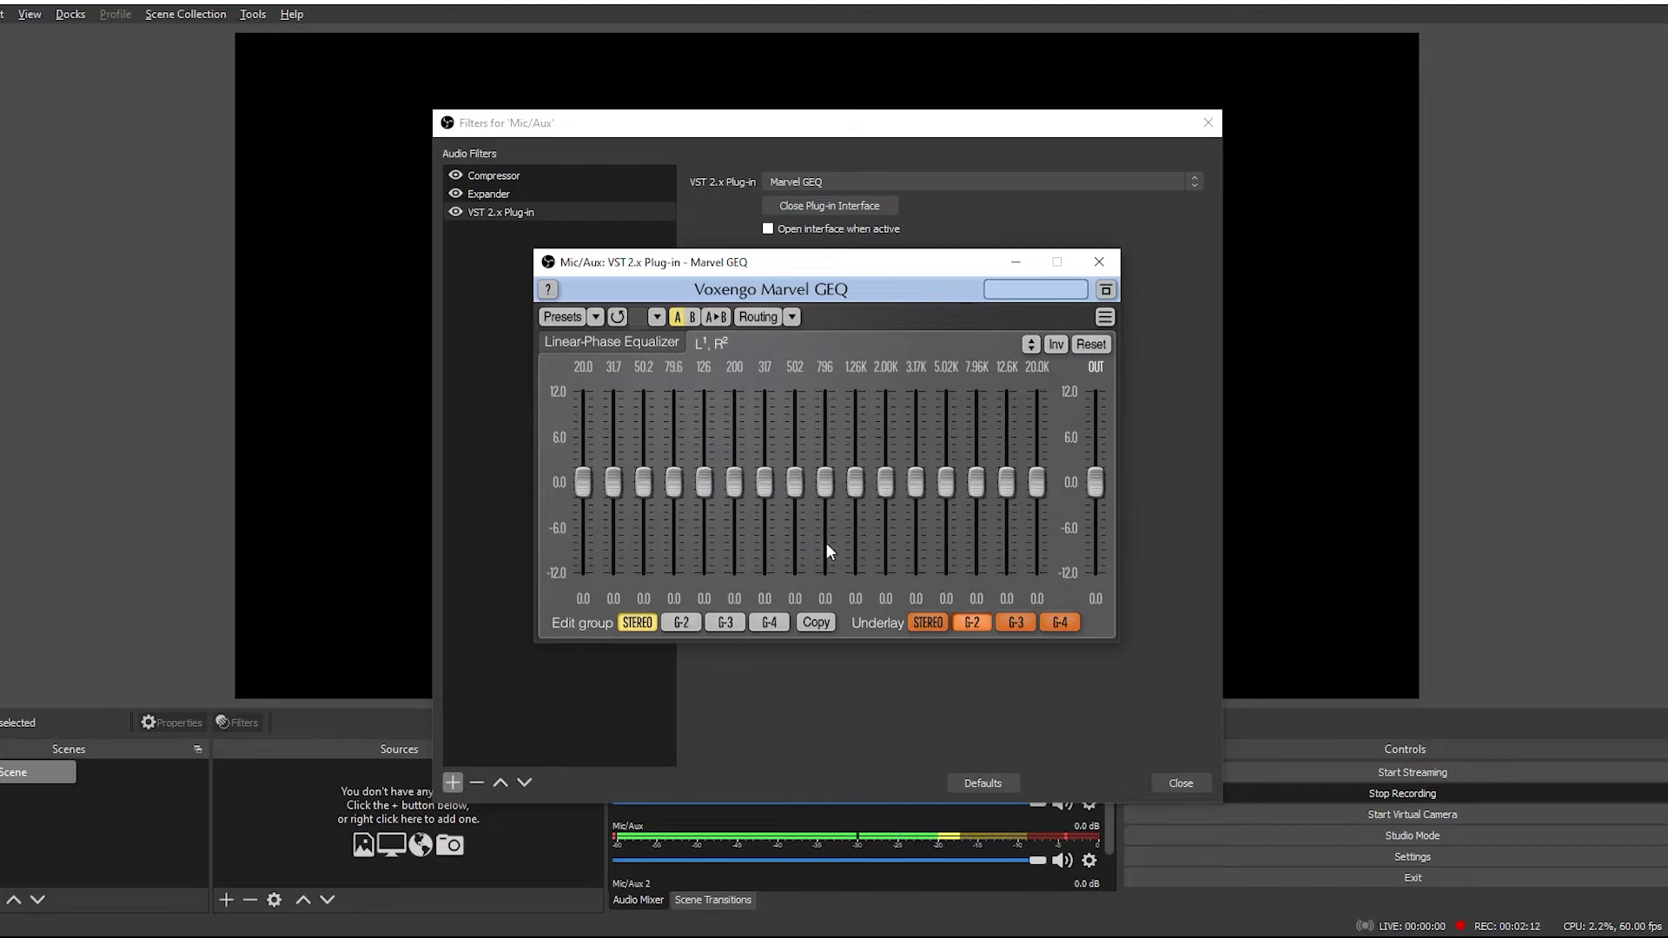
left_click(1100, 262)
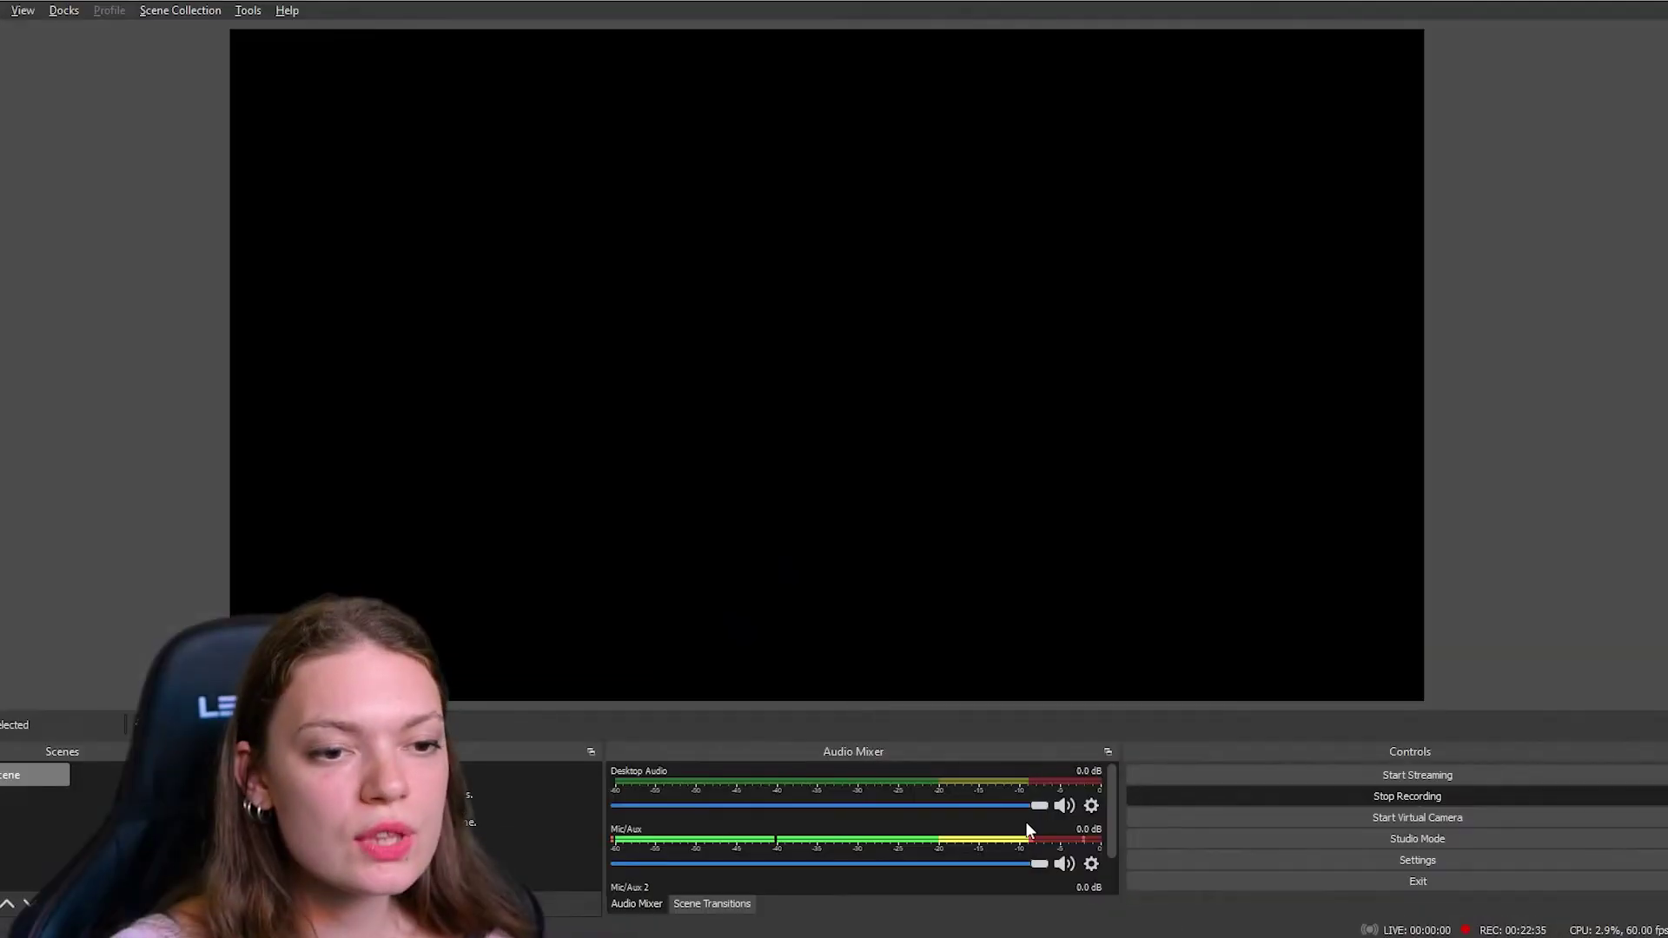
- Add a Noise Suppression filter with the default name to the Mic/Aux audio source
left_click(1092, 865)
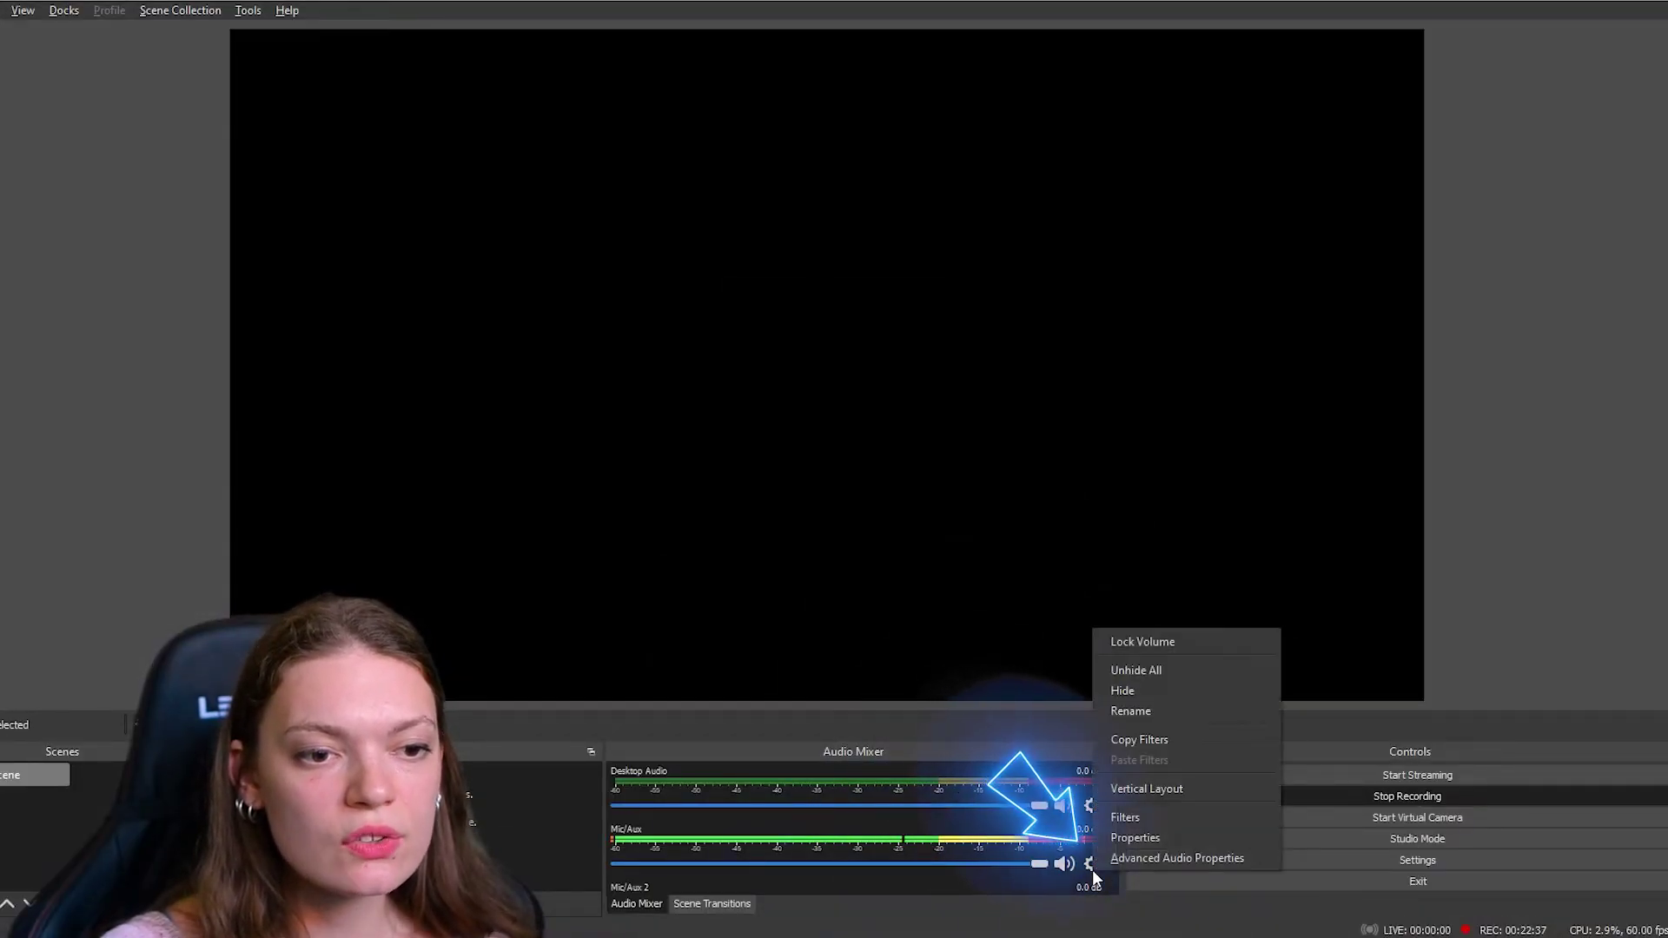
left_click(1119, 819)
left_click(450, 785)
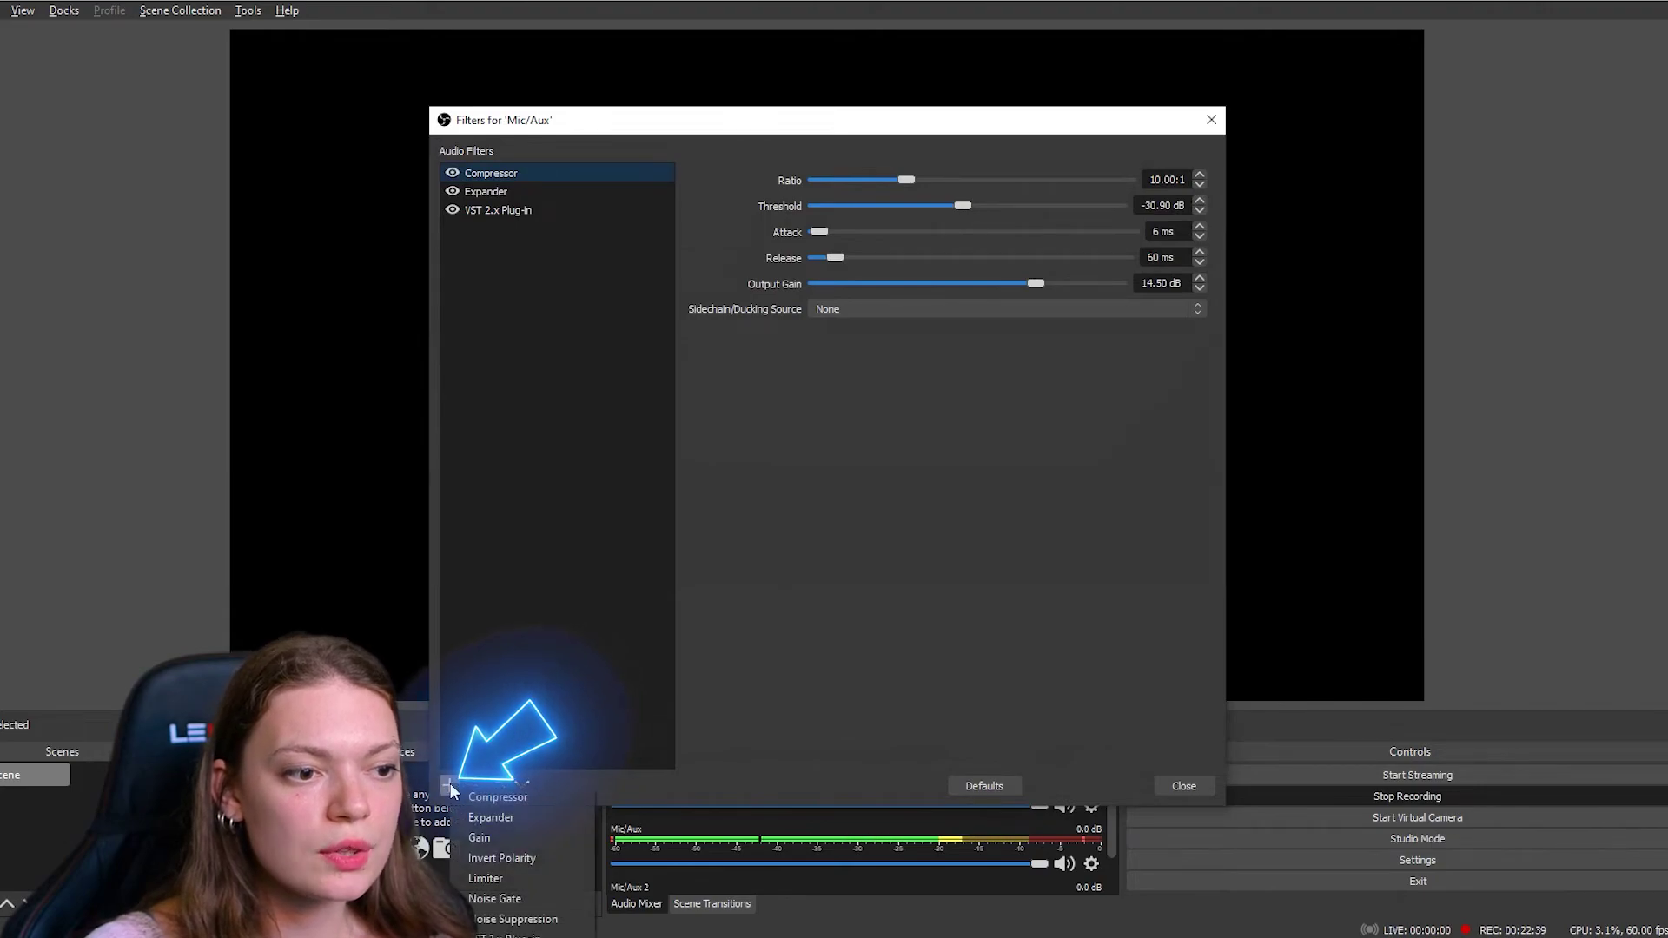
left_click(517, 919)
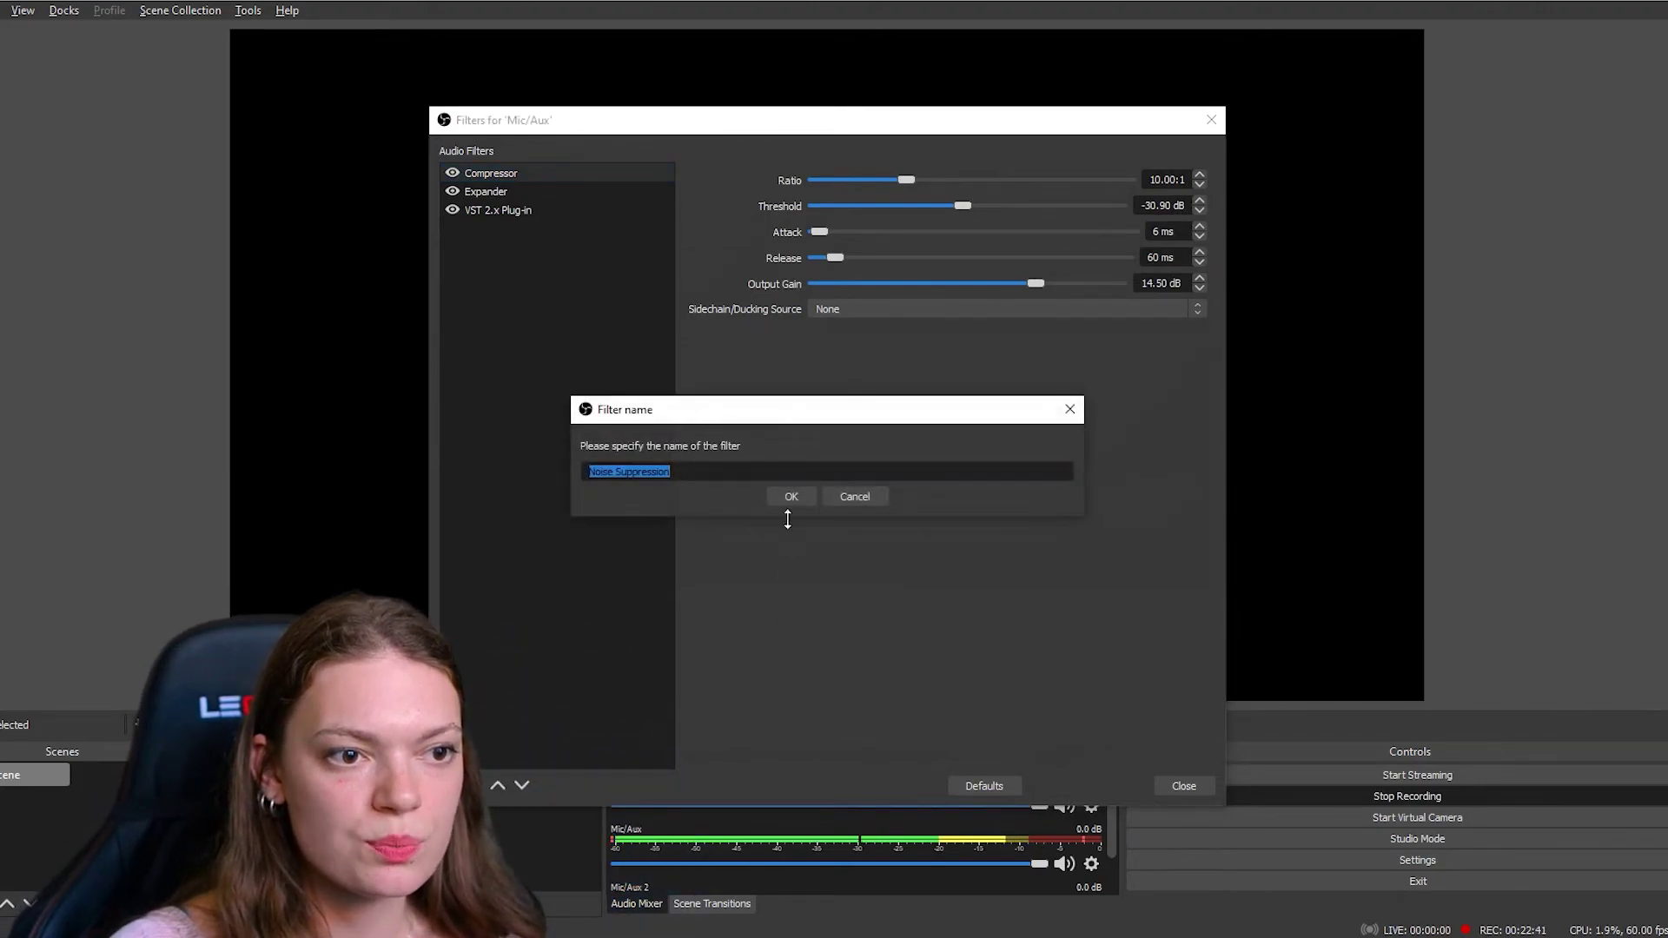
left_click(801, 497)
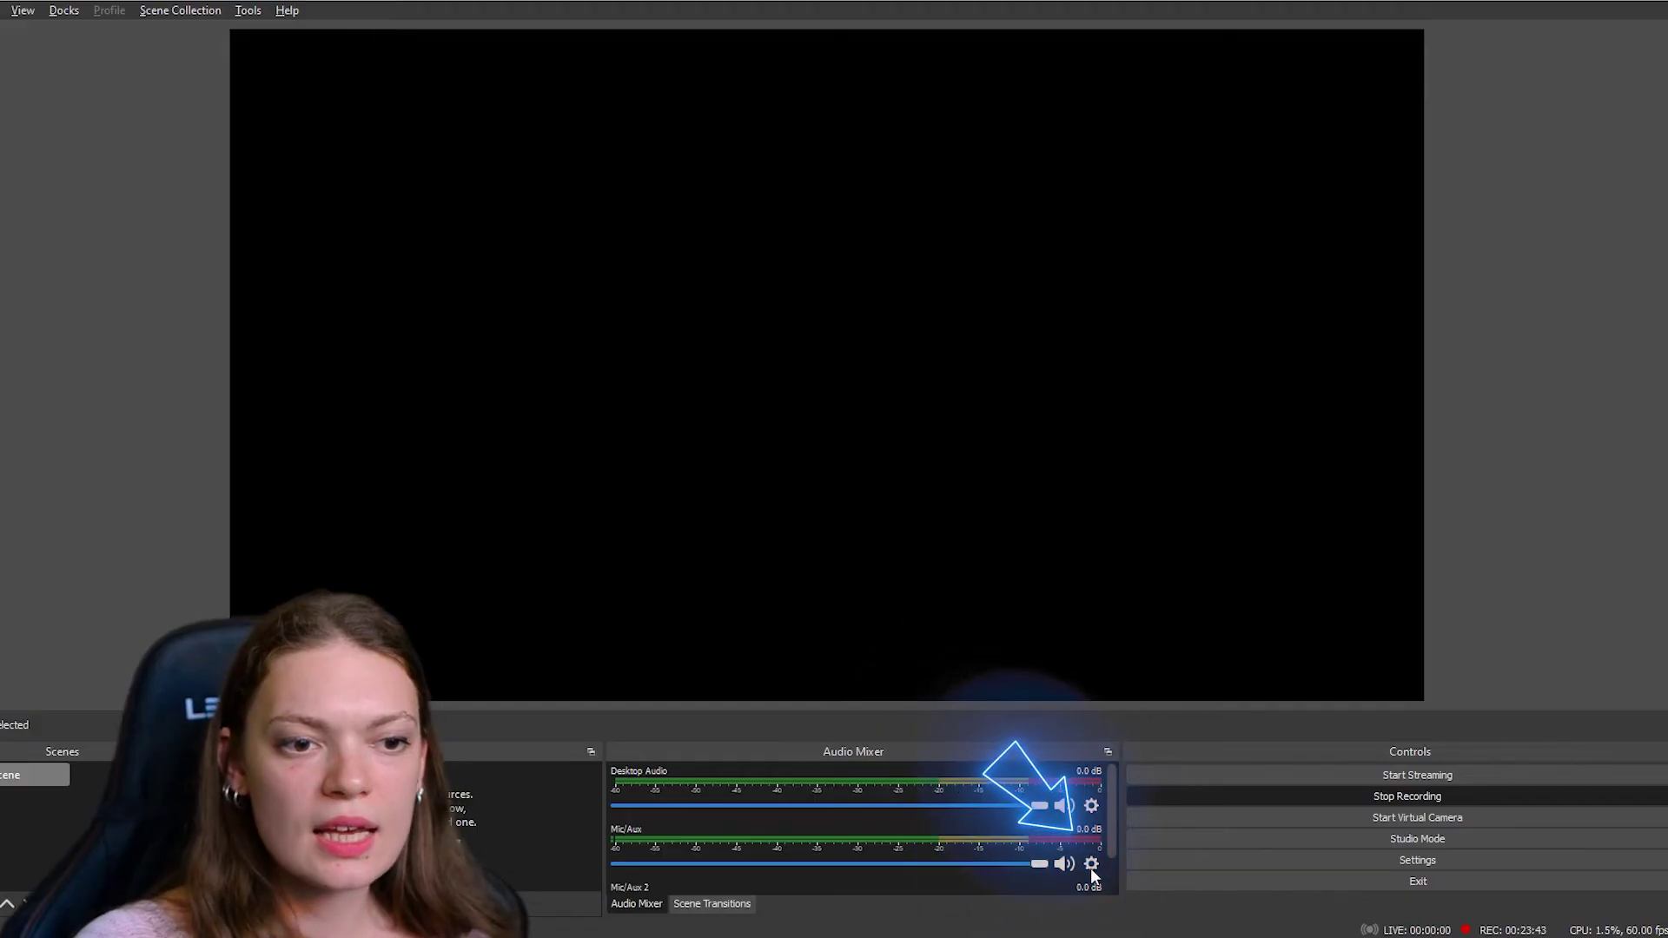
- Add a Limiter filter with the default name to Mic/Aux and adjust its threshold slightly
left_click(1091, 868)
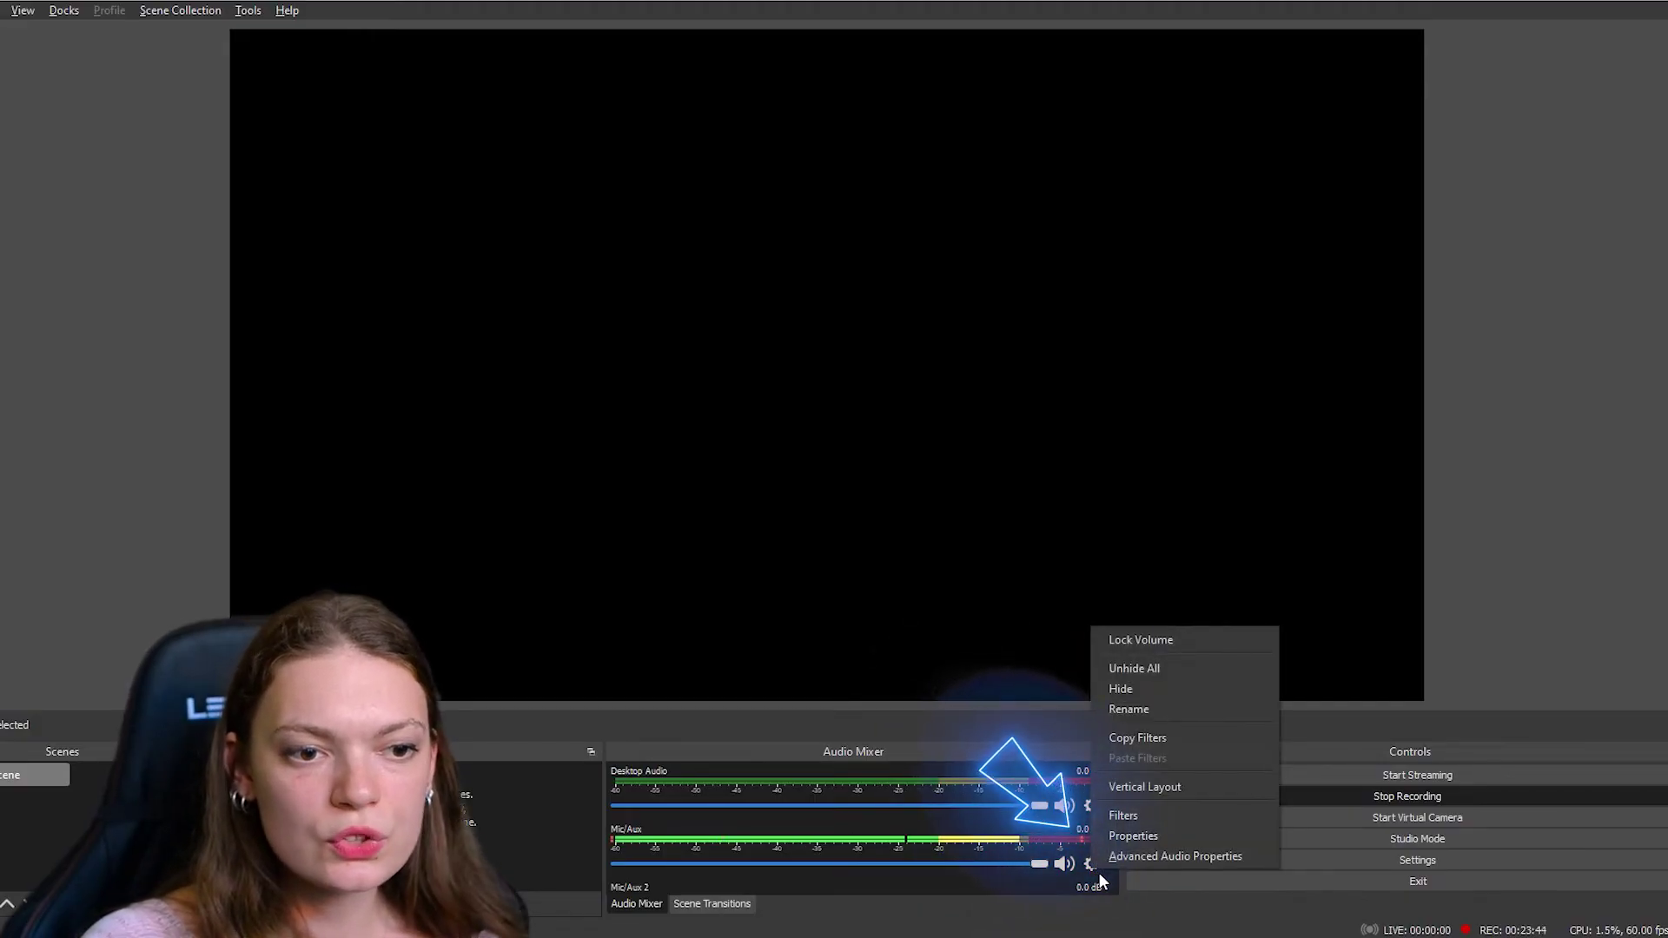
left_click(1116, 819)
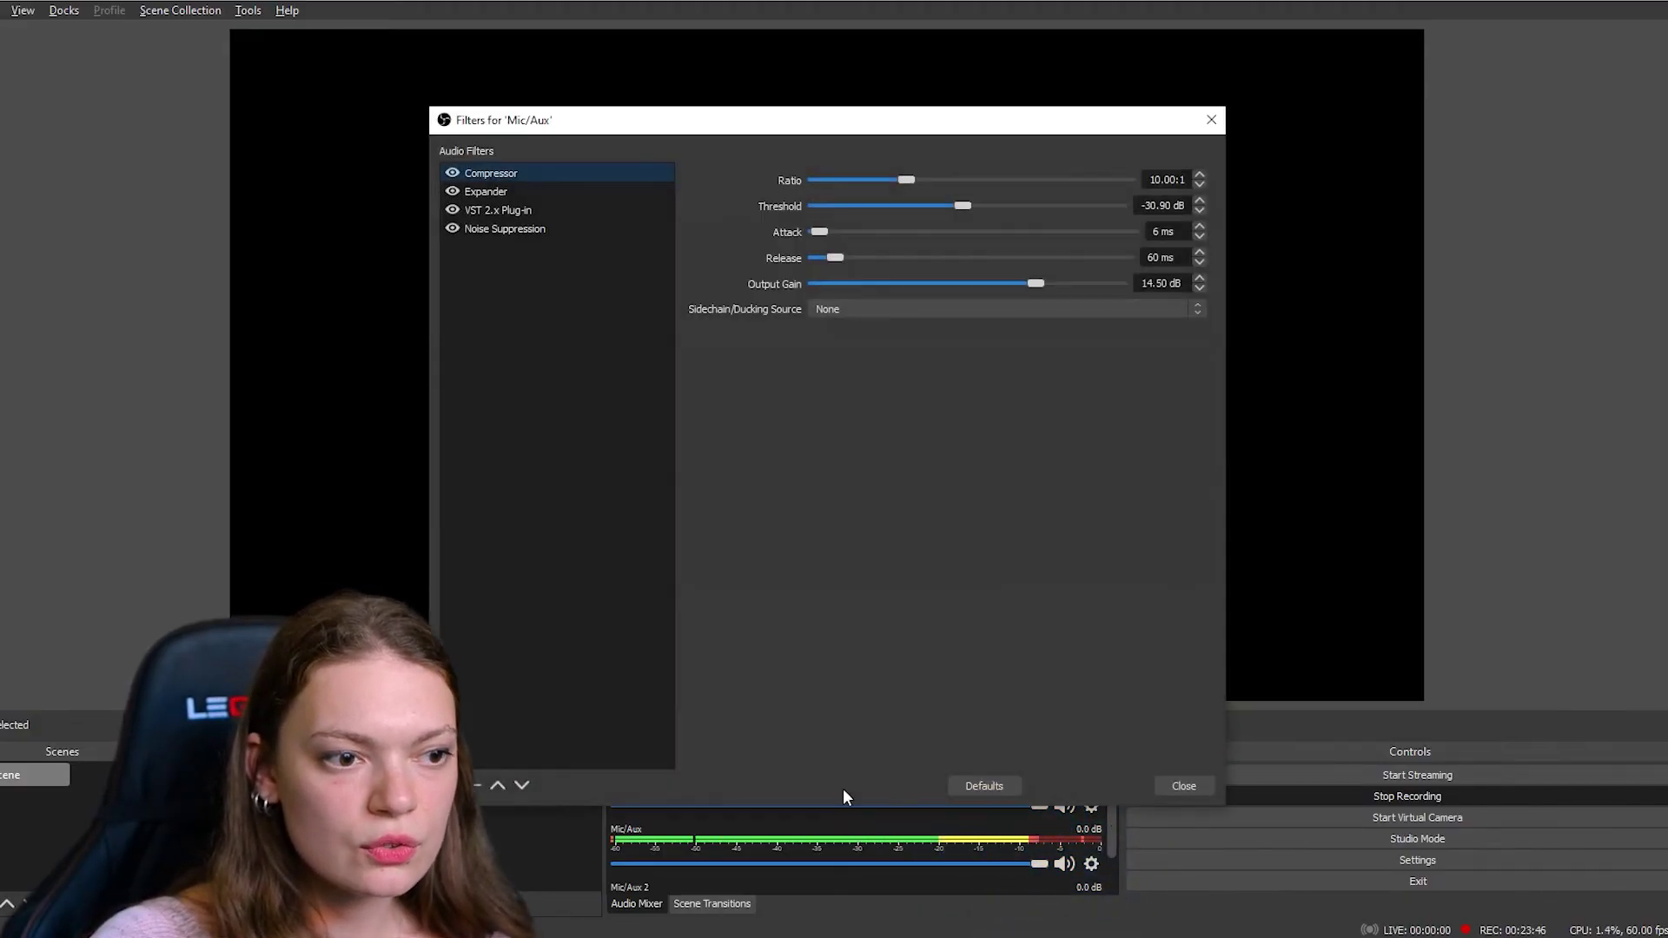
left_click(448, 786)
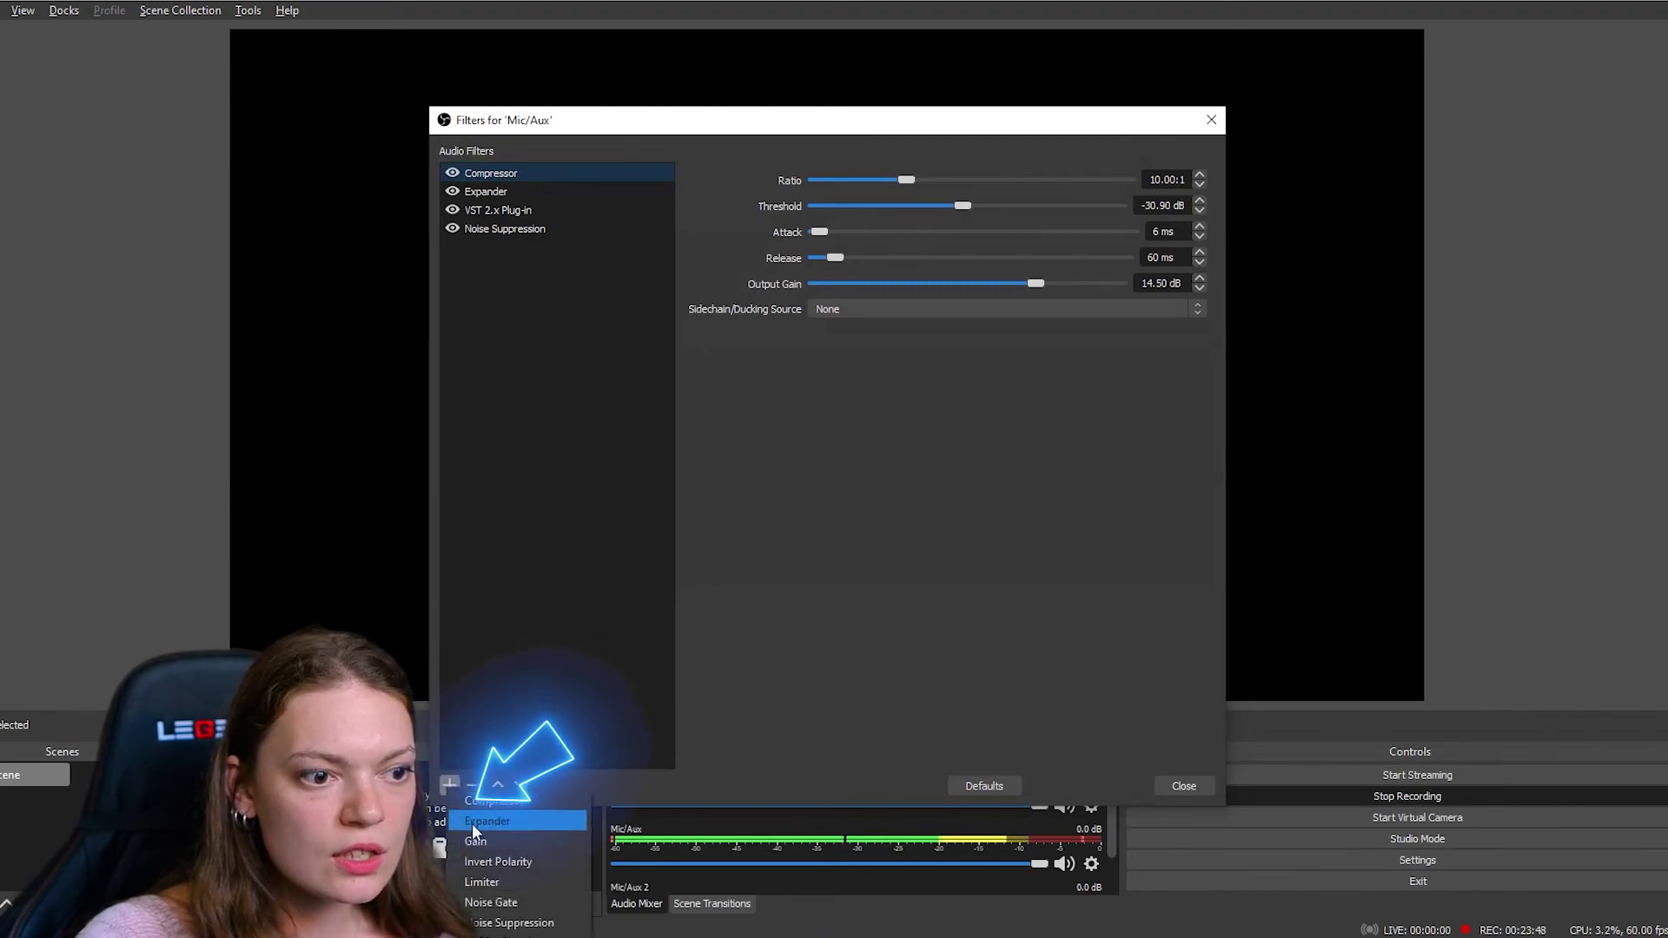
left_click(495, 873)
left_click(800, 497)
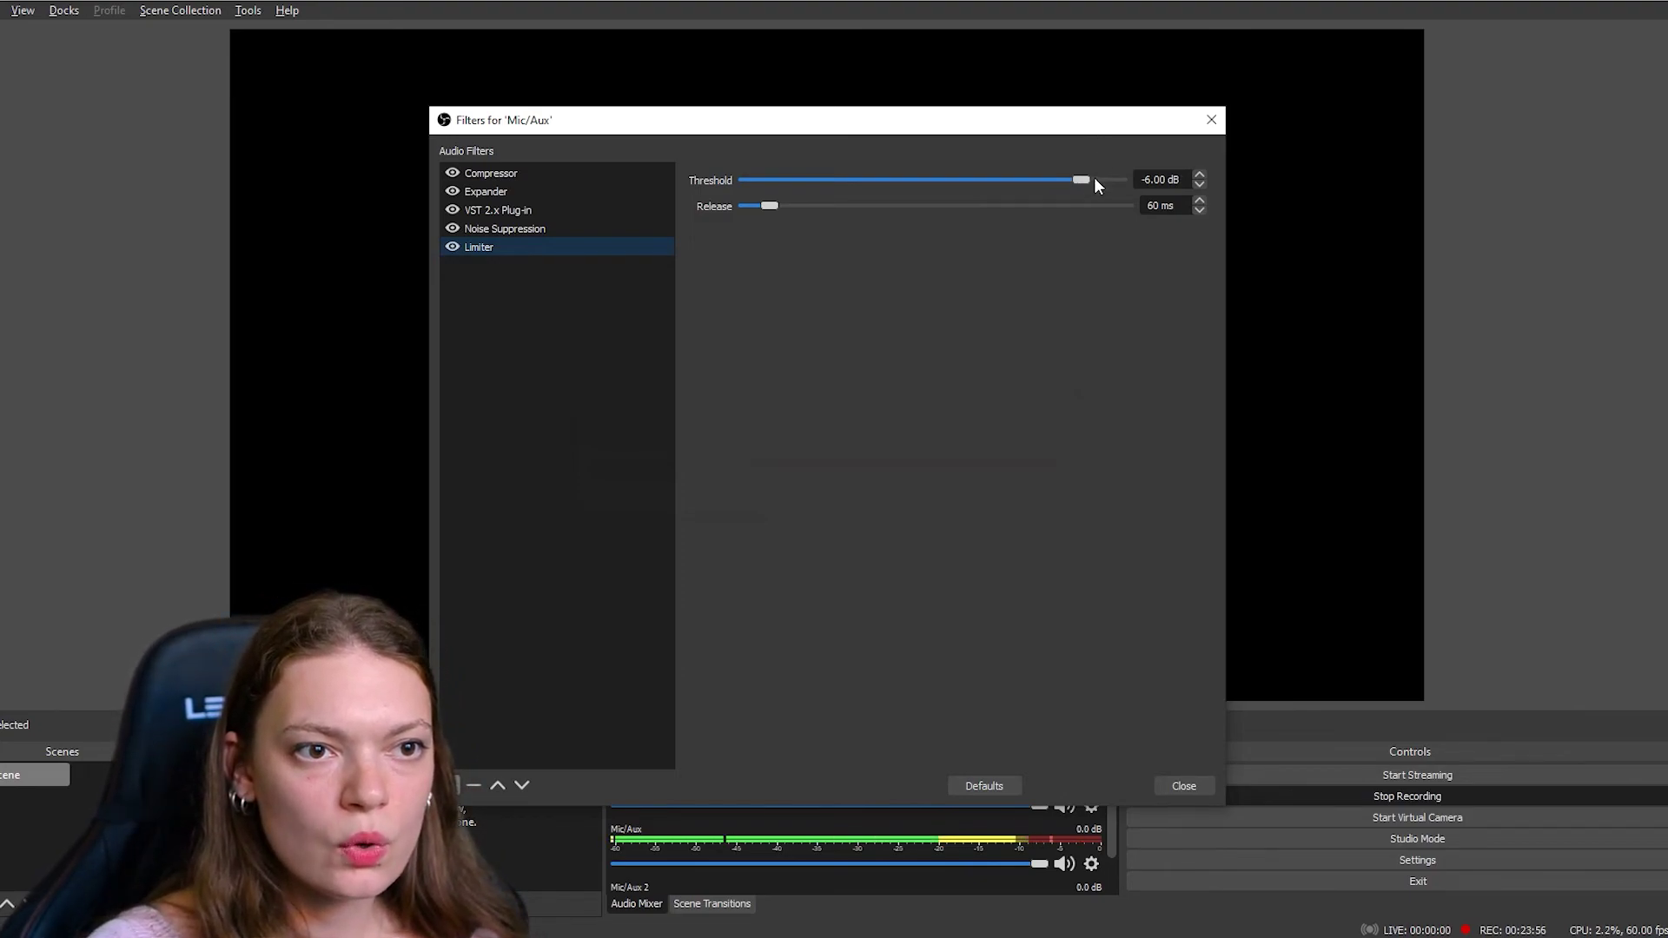
left_click_drag(1086, 181, 1081, 180)
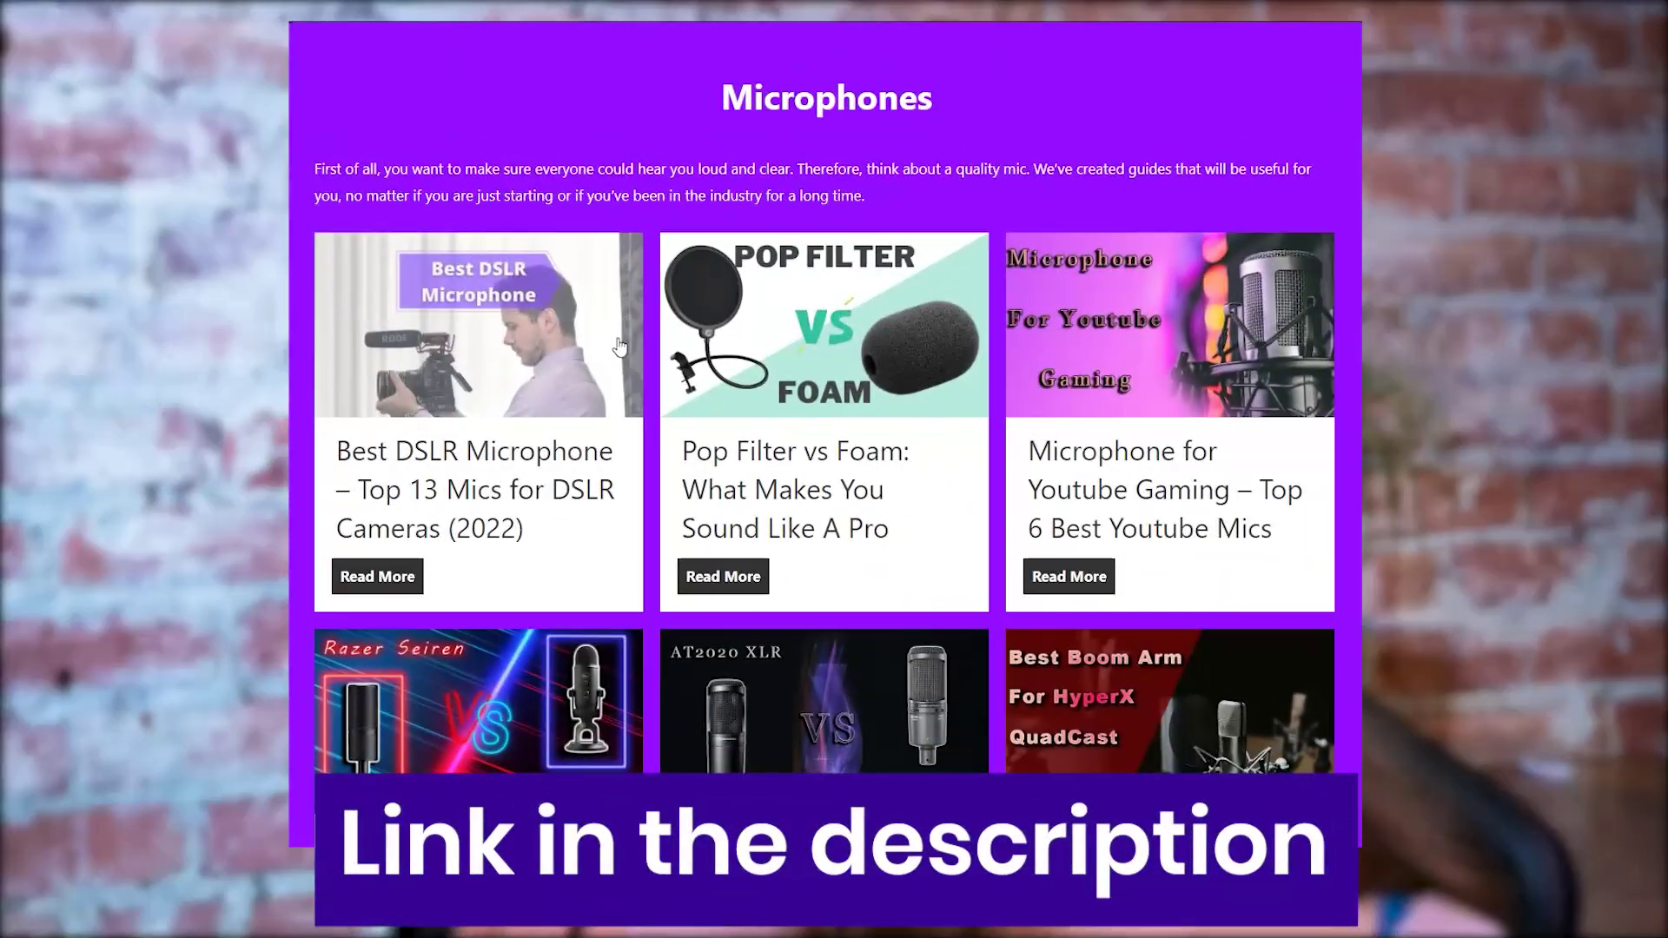
scroll(1353, 271, "down", 1)
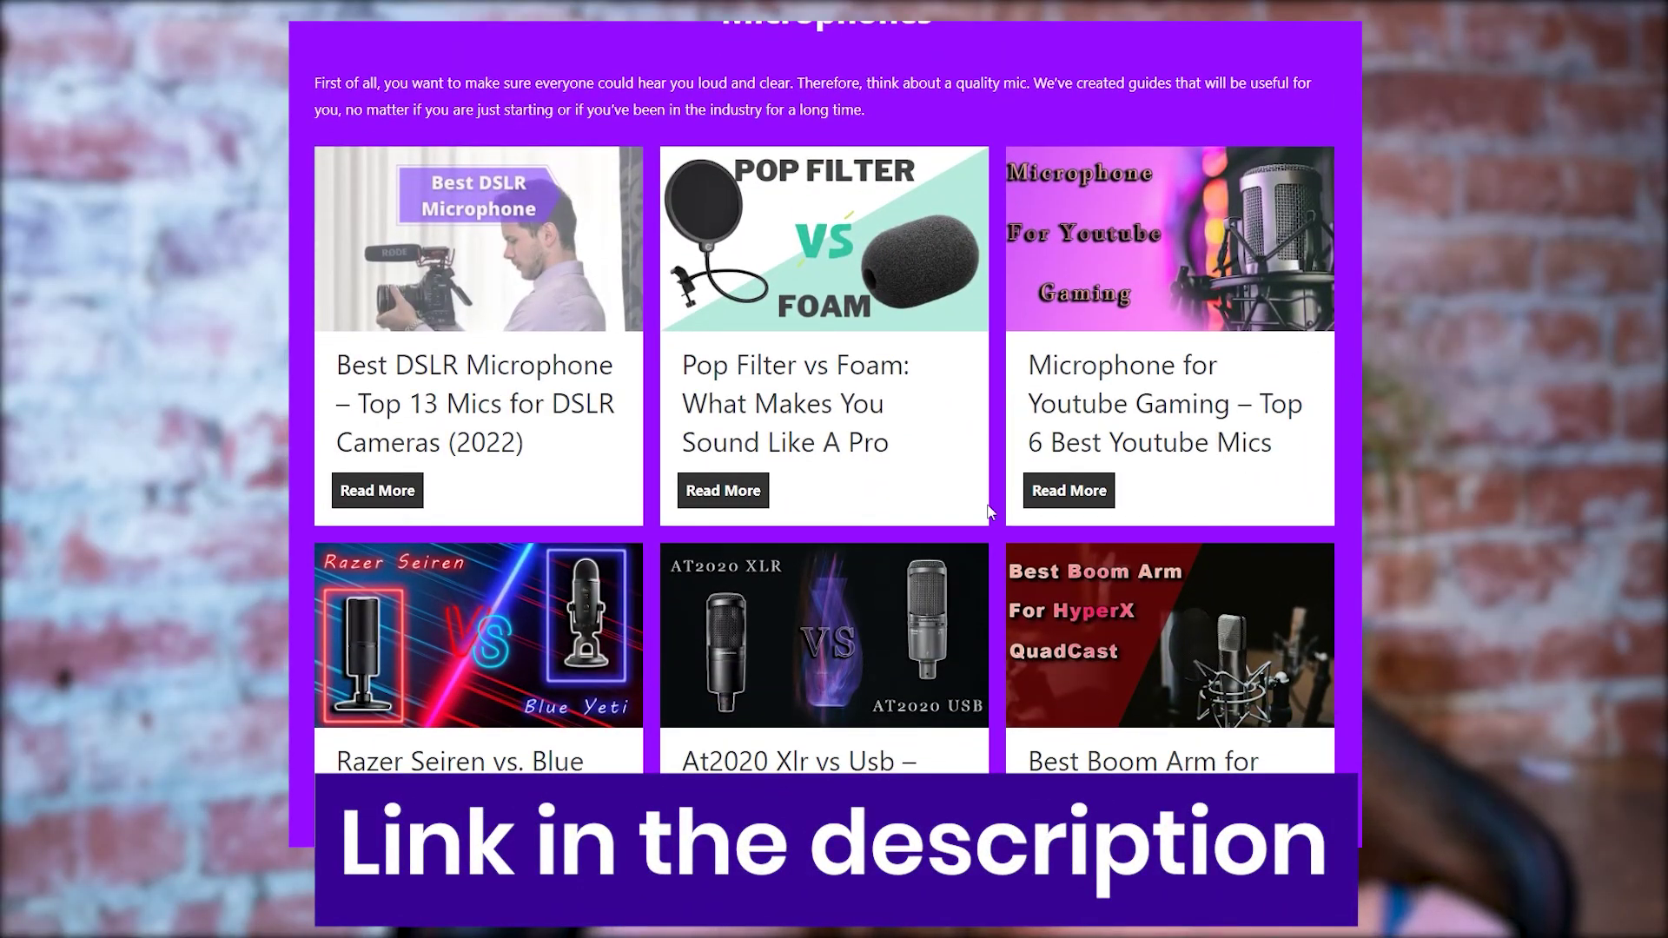